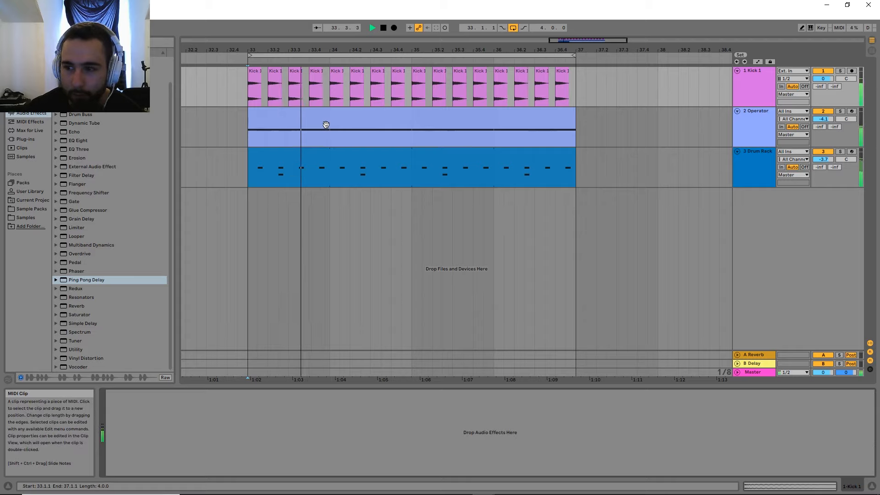
Audition the looped kick, bass and drum pattern and show the Operator track's device chain.
{"action": "key", "text": "space"}
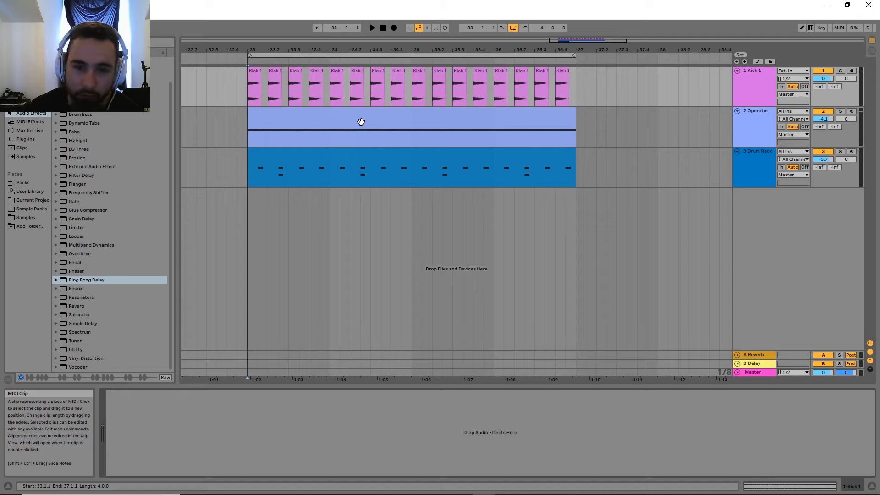
{"action": "left_click", "coordinate": [361, 122]}
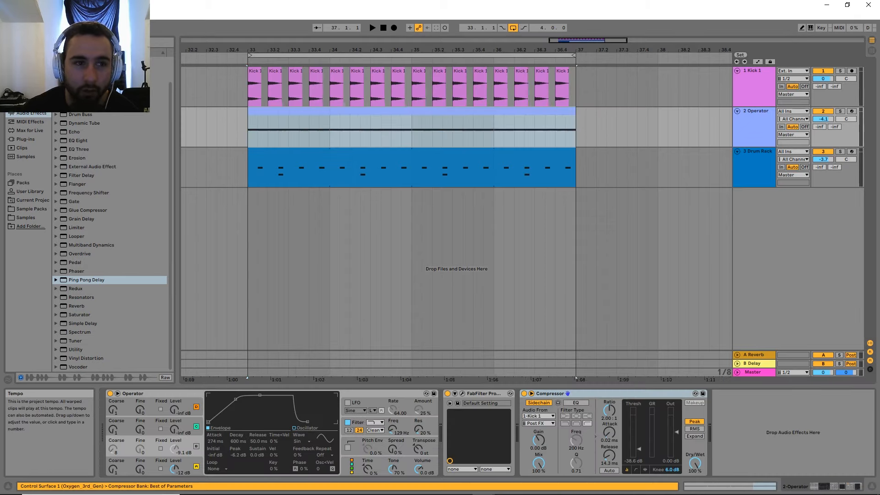
{"action": "key", "text": "space"}
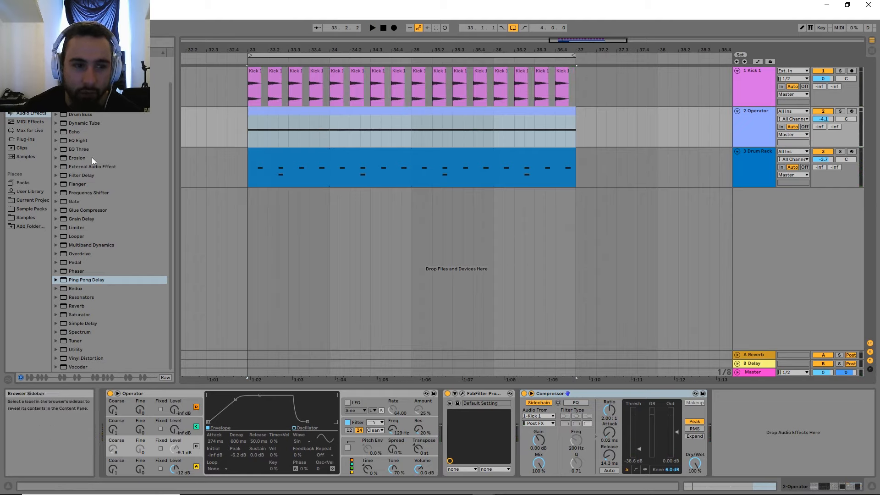
Add the sample DHS_inst03_122 bpm_A.wav from the Samples folder to a new audio track starting at bar 33.
{"action": "left_click", "coordinate": [27, 217]}
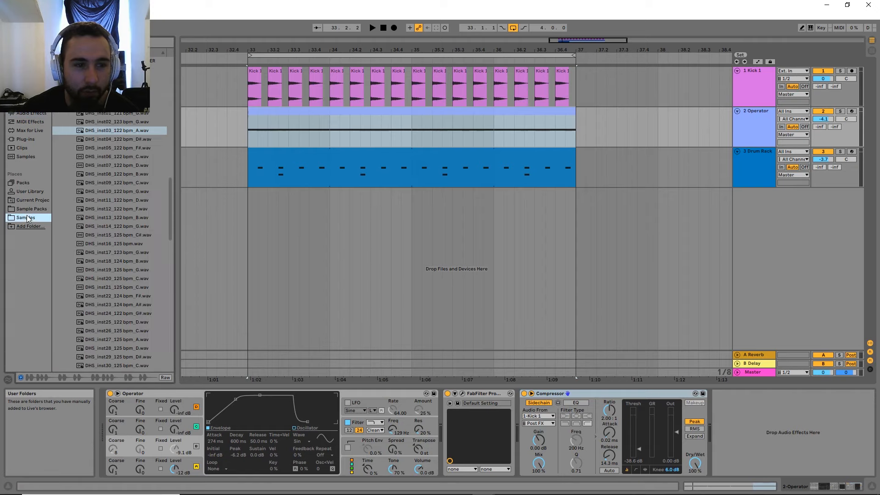
{"action": "left_click", "coordinate": [99, 133]}
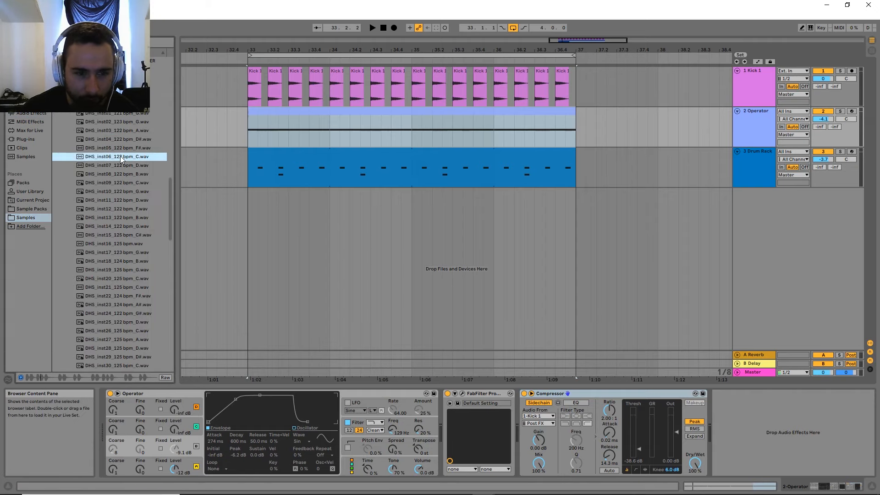
{"action": "left_click_drag", "start_coordinate": [98, 133], "coordinate": [249, 209]}
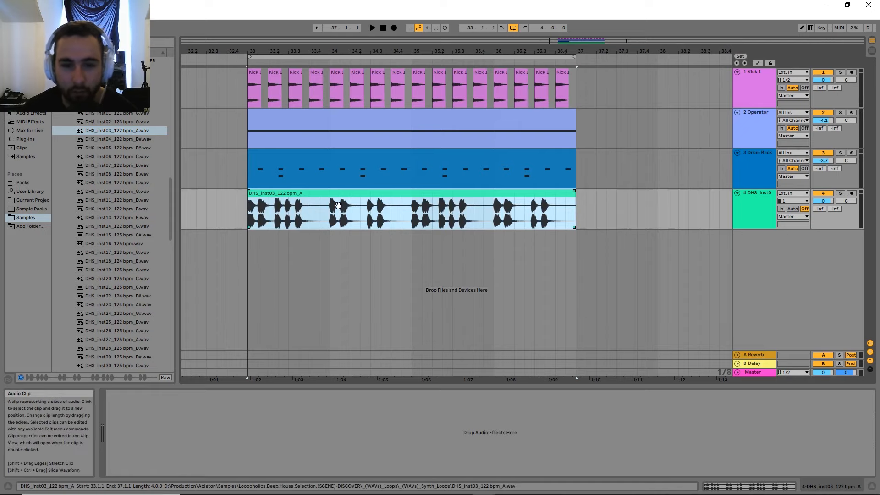
{"action": "right_click", "coordinate": [366, 213]}
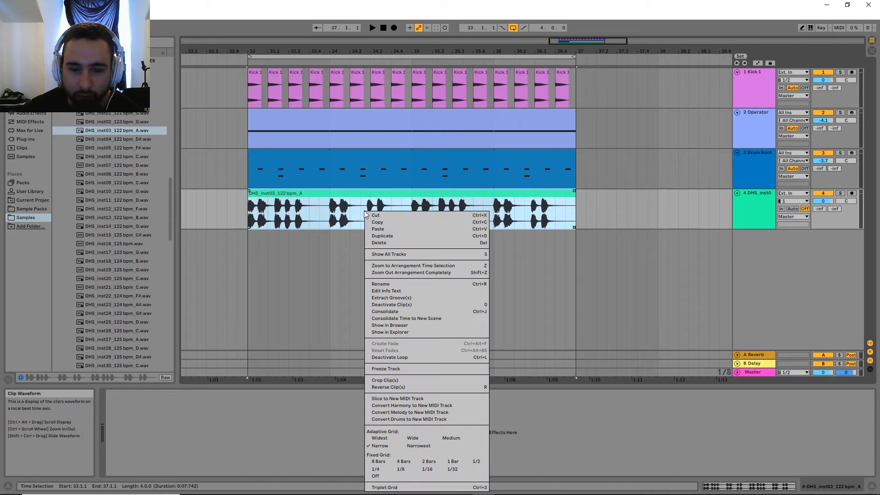
{"action": "left_click", "coordinate": [396, 399]}
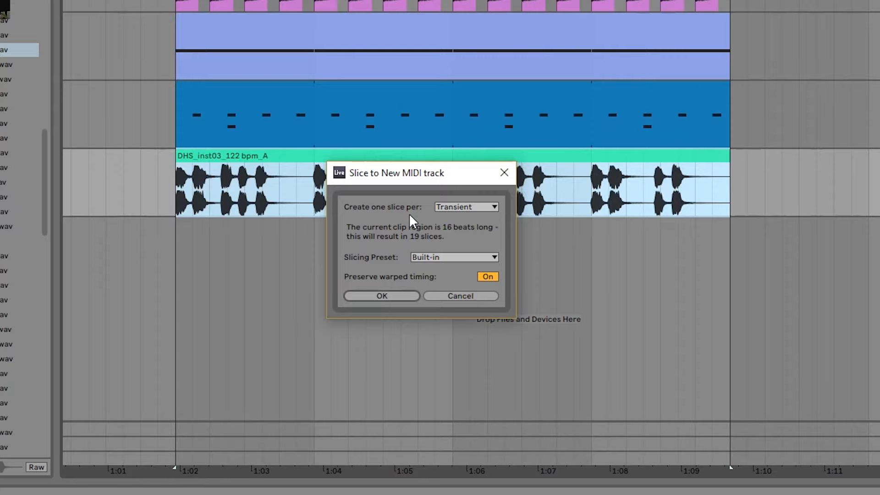
{"action": "left_click", "coordinate": [465, 204]}
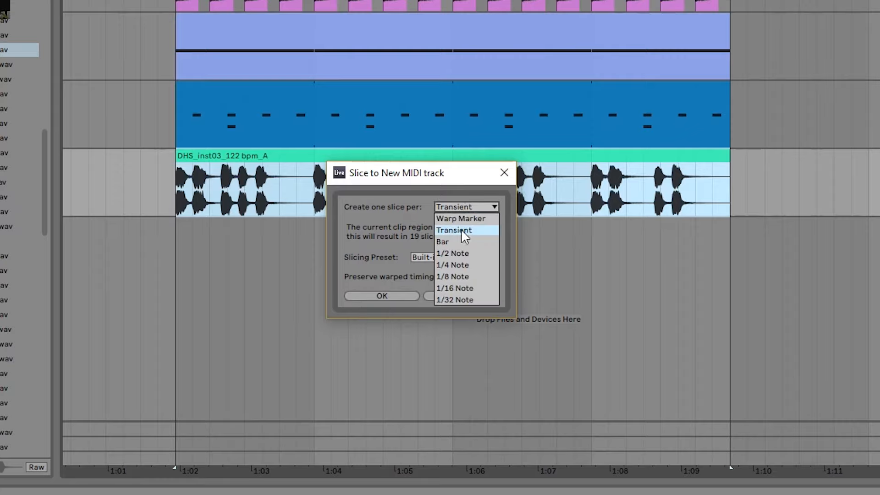
{"action": "left_click", "coordinate": [461, 203]}
{"action": "left_click", "coordinate": [461, 206]}
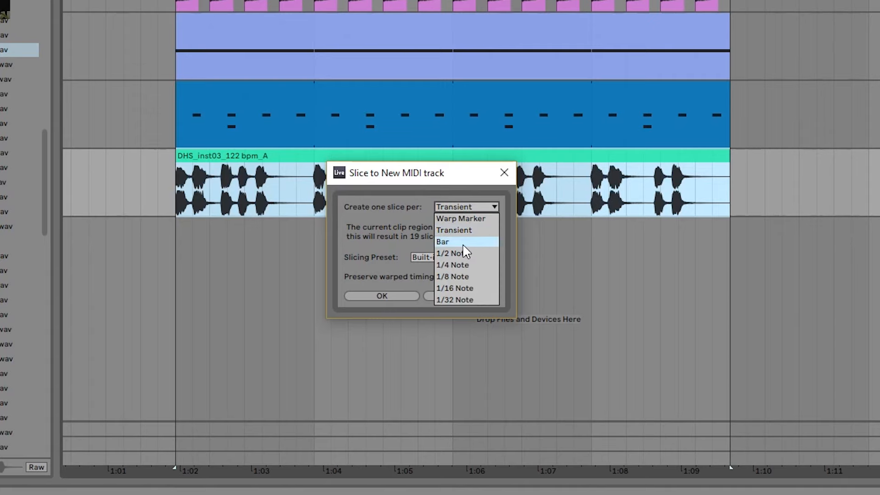
{"action": "left_click", "coordinate": [463, 210]}
{"action": "left_click", "coordinate": [473, 295]}
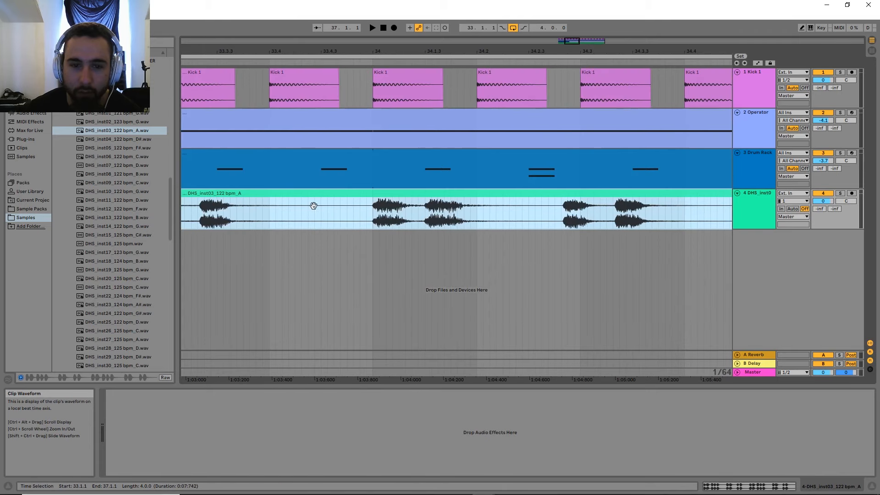
Open the DHS_inst03_122 bpm_A clip's sample waveform and examine its transients.
{"action": "left_click", "coordinate": [295, 196]}
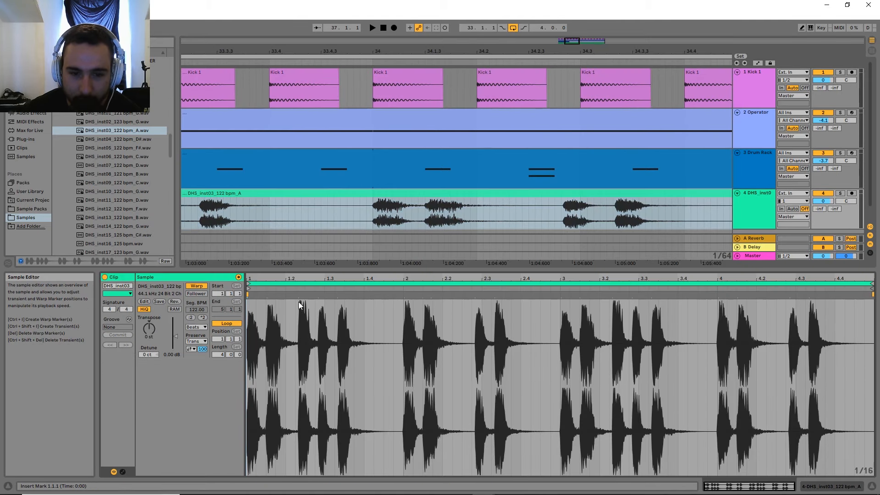
{"action": "left_click_drag", "start_coordinate": [500, 310], "coordinate": [336, 307]}
{"action": "left_click", "coordinate": [269, 304]}
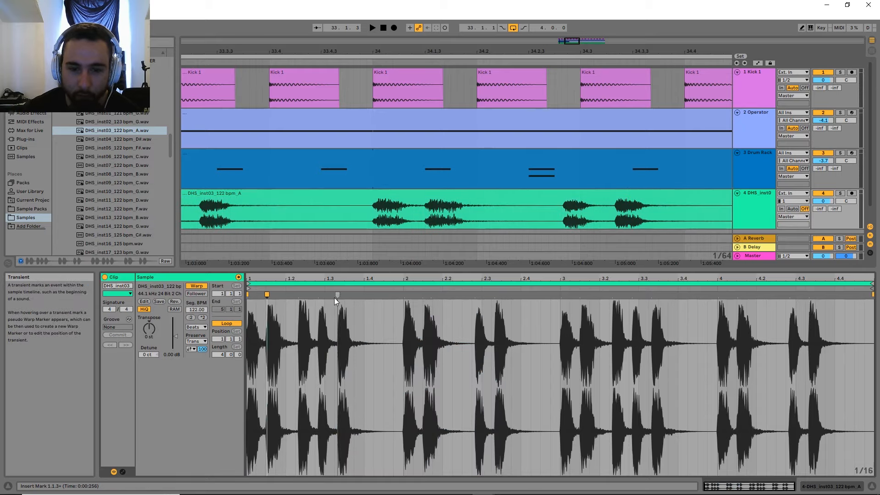
Slice the audio clip to a new MIDI track with one slice per Transient, the Built-in preset and warped timing preserved.
{"action": "right_click", "coordinate": [493, 223]}
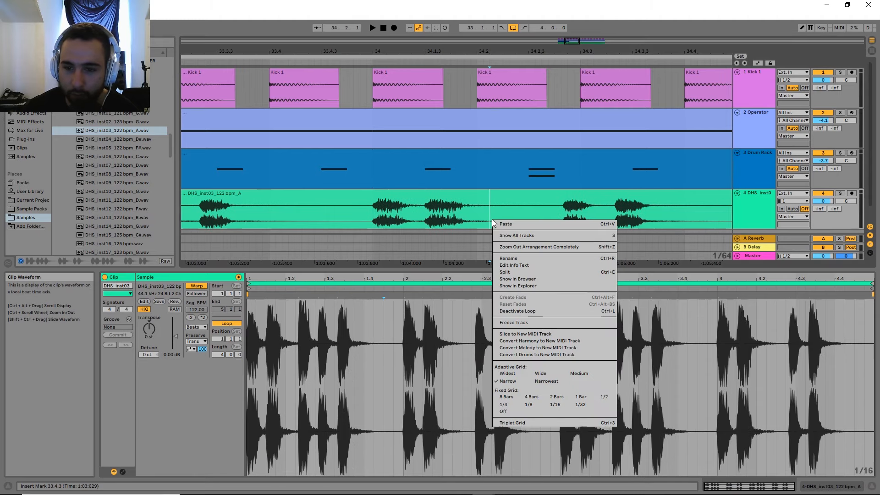
{"action": "left_click", "coordinate": [525, 333]}
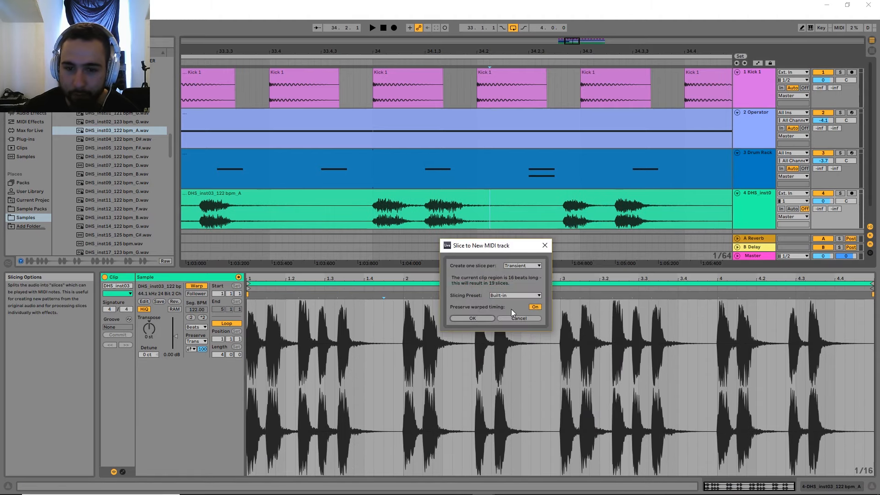
{"action": "left_click", "coordinate": [526, 266]}
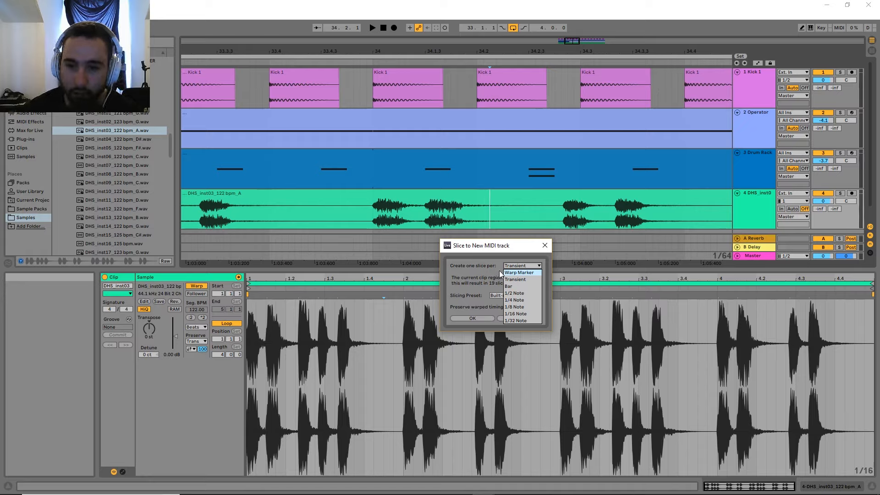
{"action": "left_click", "coordinate": [511, 280]}
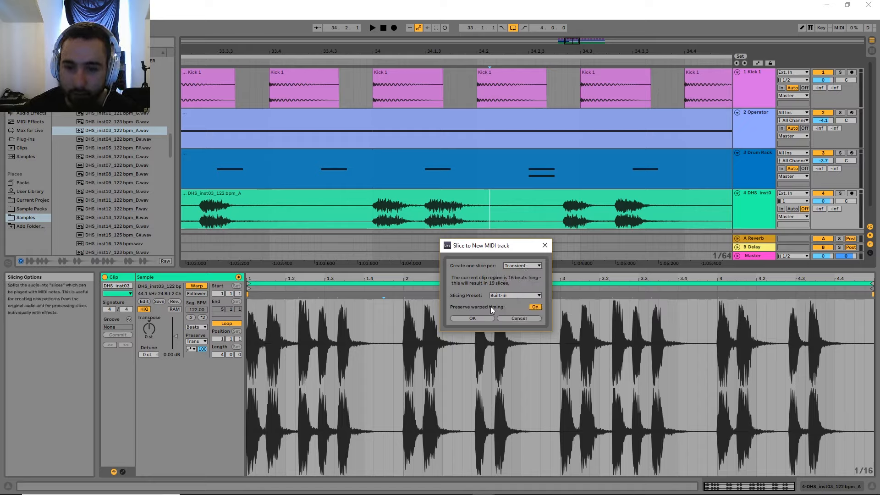
{"action": "left_click", "coordinate": [504, 295]}
{"action": "left_click", "coordinate": [504, 295]}
{"action": "left_click", "coordinate": [502, 294]}
{"action": "left_click", "coordinate": [503, 293]}
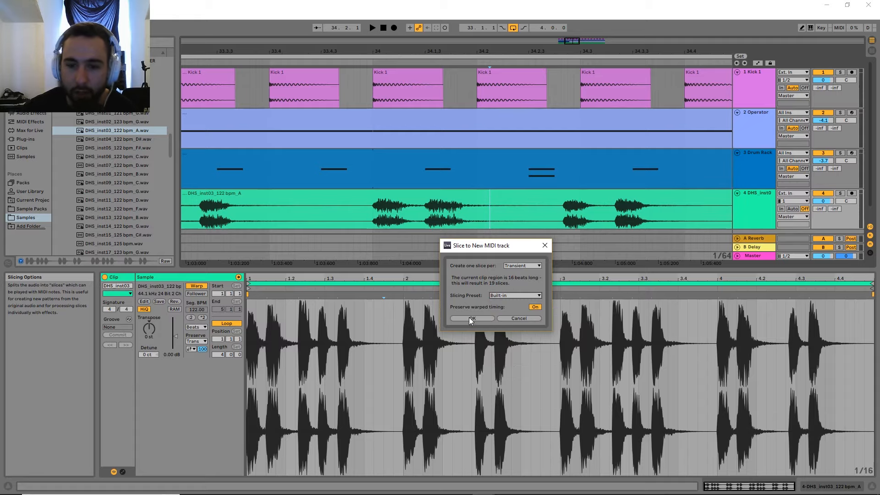
{"action": "left_click", "coordinate": [469, 317]}
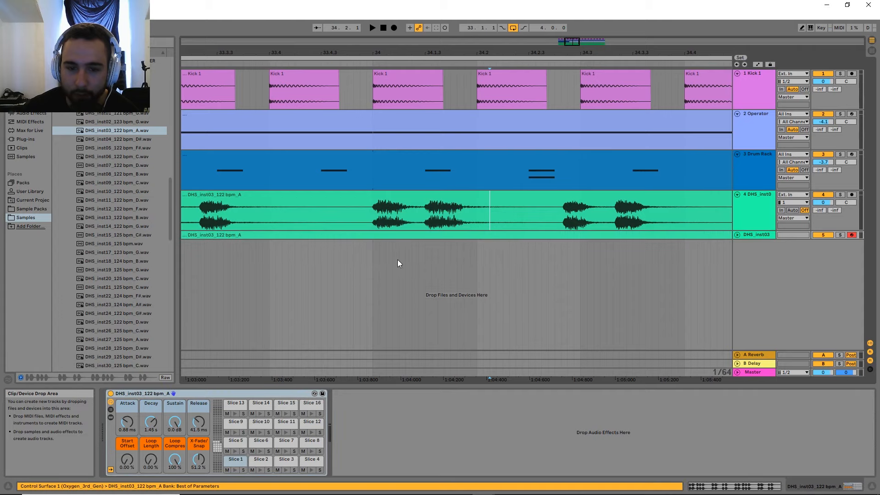
Show the notes of the sliced MIDI clip and unfold its track in the arrangement.
{"action": "left_click_drag", "start_coordinate": [519, 263], "coordinate": [470, 261], "text": "ctrl+alt"}
{"action": "double_click", "coordinate": [439, 235]}
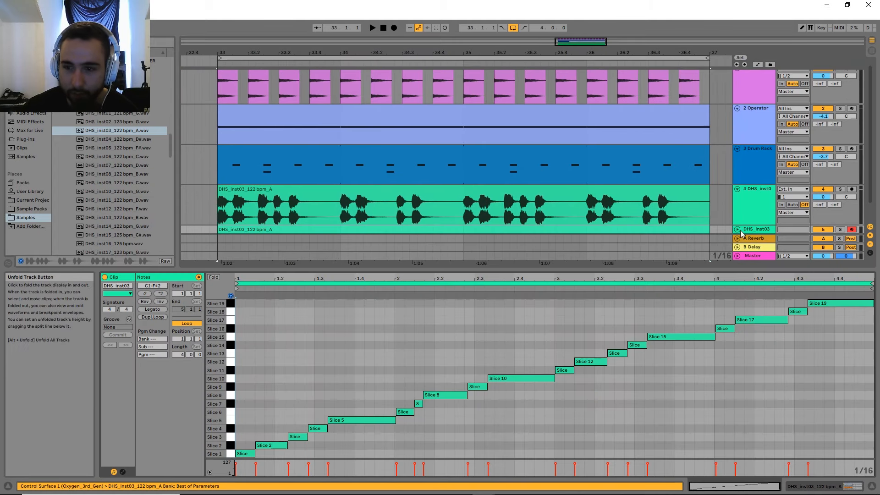
{"action": "left_click", "coordinate": [738, 230]}
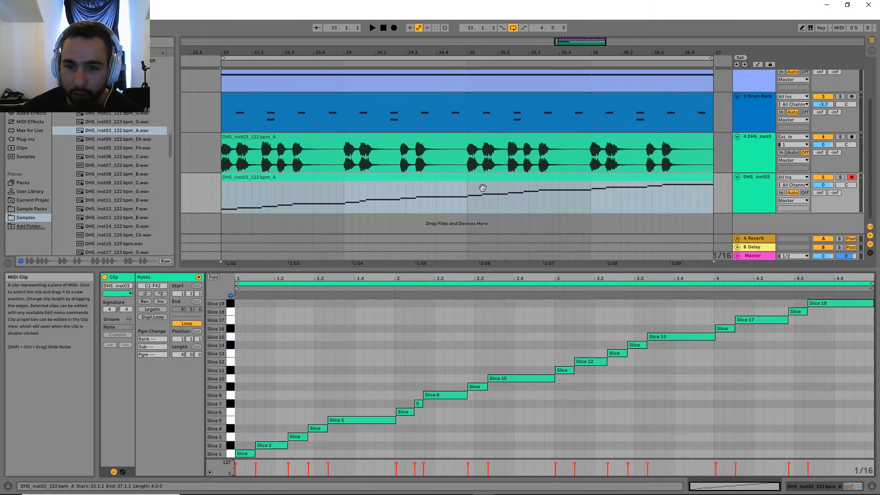
Mute the original DHS_inst03 audio track, select the sliced MIDI clip and start playback.
{"action": "left_click", "coordinate": [823, 137]}
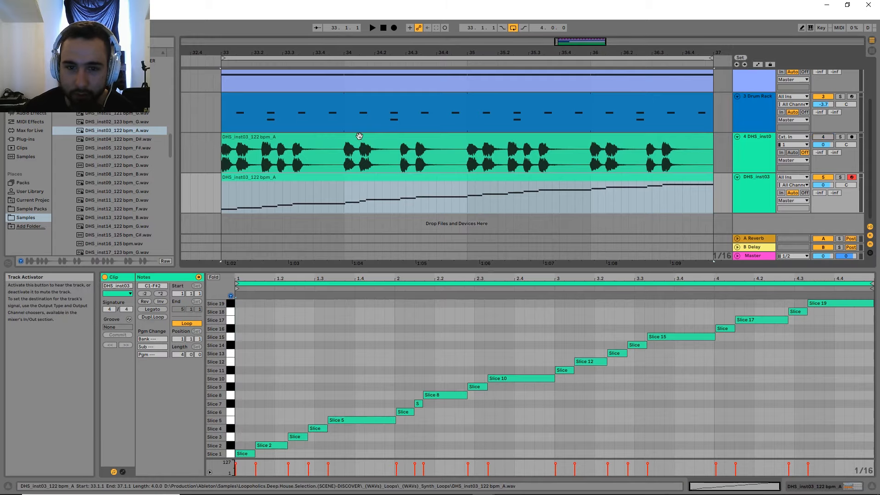
{"action": "left_click", "coordinate": [273, 169]}
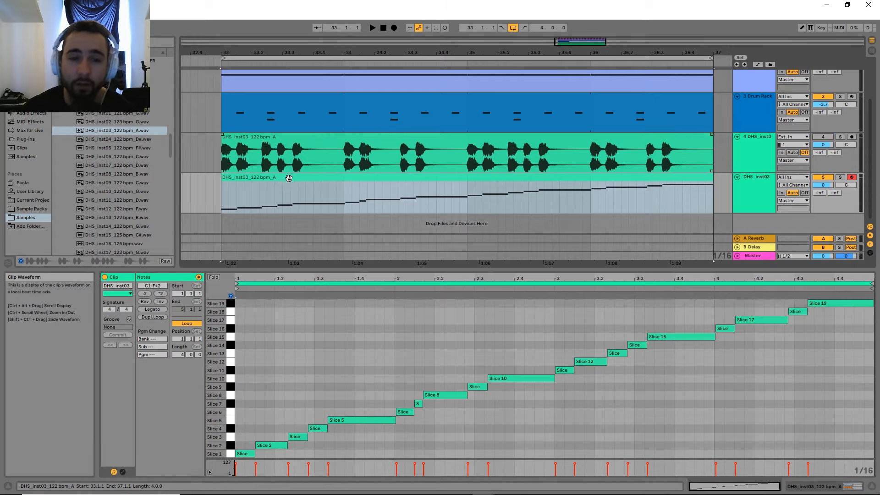
{"action": "left_click", "coordinate": [290, 175]}
{"action": "key", "text": "space"}
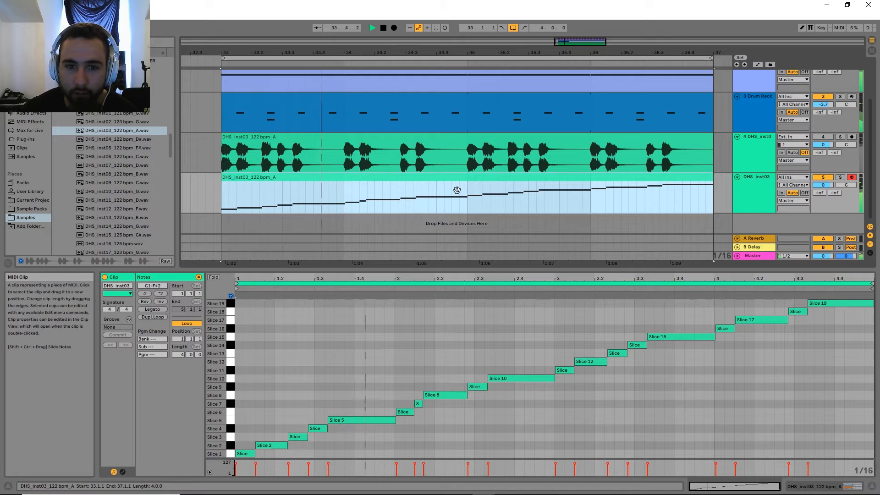
Set the original sample track's volume to -5.0 dB and the sliced track's to -7.8 dB, checking the levels in playback.
{"action": "key", "text": "space"}
{"action": "key", "text": "space"}
{"action": "key", "text": "space"}
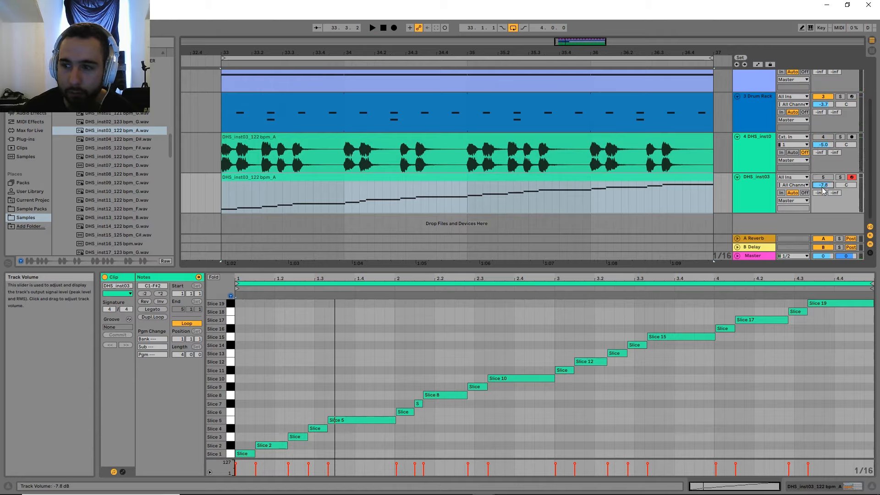
{"action": "key", "text": "space"}
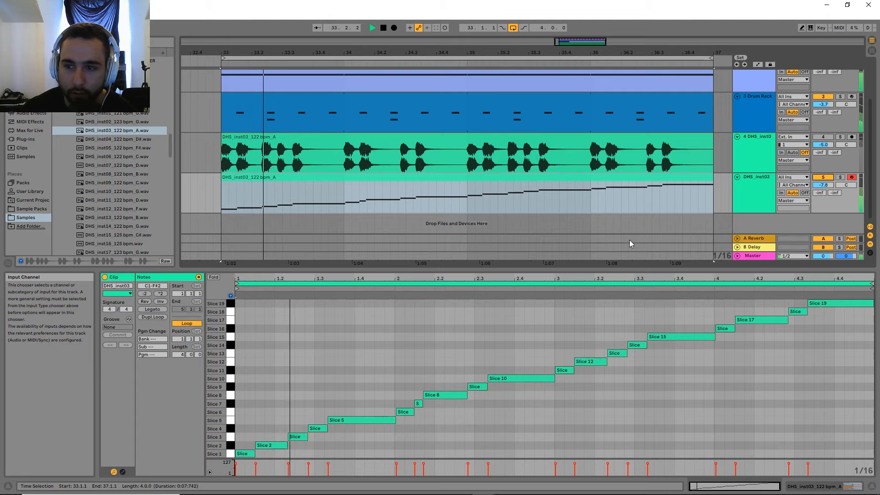
{"action": "key", "text": "space"}
Open the sliced MIDI clip's note editor and enlarge it to show all slice rows.
{"action": "double_click", "coordinate": [530, 178]}
{"action": "left_click_drag", "start_coordinate": [499, 269], "coordinate": [492, 188]}
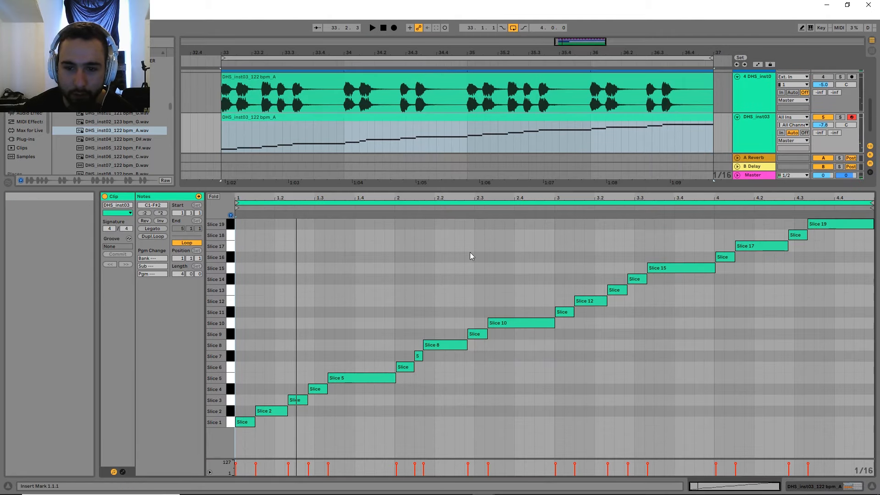
Try deleting all notes from the sliced clip and undo the deletion.
{"action": "key", "text": "ctrl+a"}
{"action": "key", "text": "Delete"}
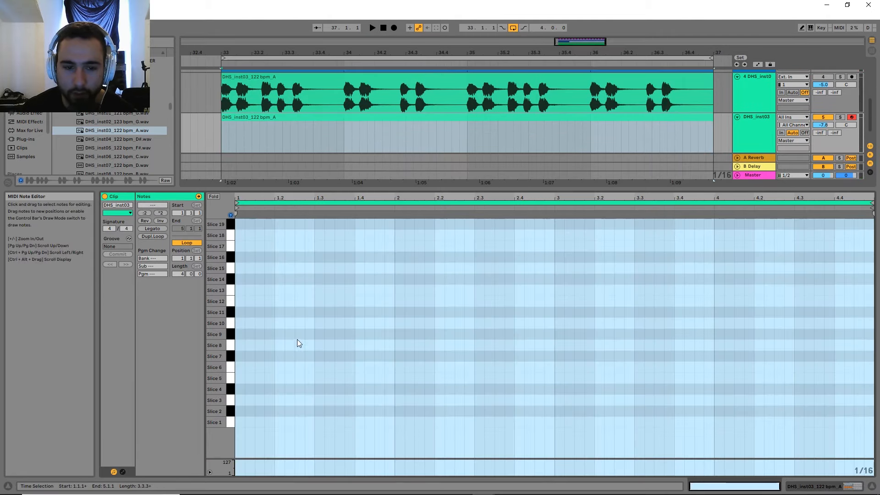
{"action": "key", "text": "ctrl+z"}
{"action": "left_click", "coordinate": [358, 303]}
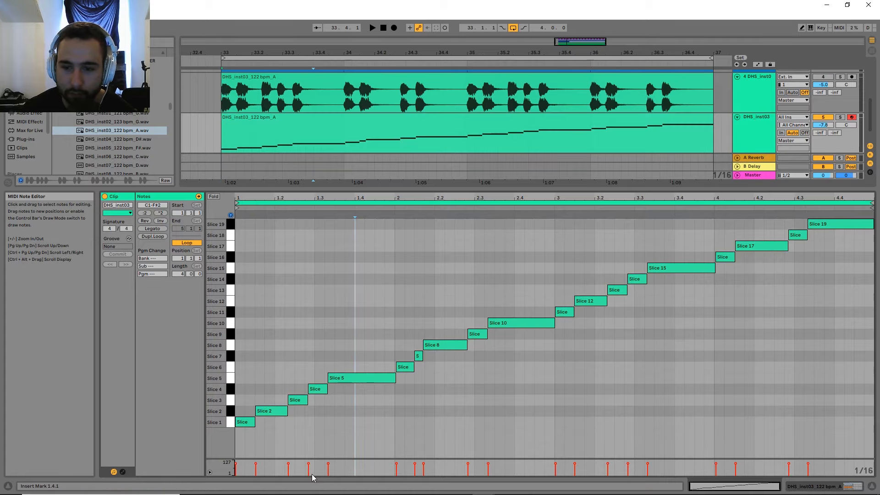
Move the Slice 1, 3, 5, 8 and 6 notes to Slices 14, 9, 2, 15 and 4, and play the rearranged pattern.
{"action": "left_click_drag", "start_coordinate": [245, 422], "coordinate": [252, 285]}
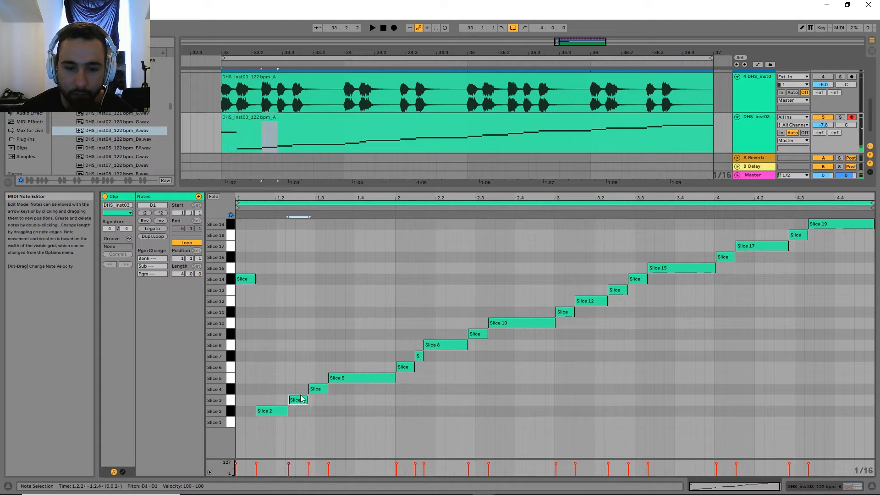
{"action": "left_click_drag", "start_coordinate": [297, 400], "coordinate": [304, 334]}
{"action": "left_click_drag", "start_coordinate": [348, 378], "coordinate": [354, 411]}
{"action": "left_click_drag", "start_coordinate": [445, 344], "coordinate": [444, 268]}
{"action": "left_click_drag", "start_coordinate": [412, 363], "coordinate": [416, 382]}
{"action": "key", "text": "space"}
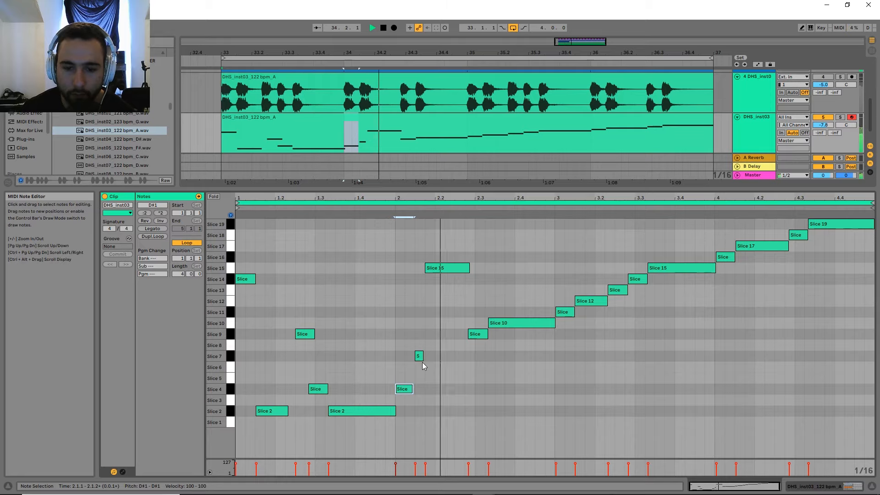
Clear all notes from the sliced clip and draw a single Slice 11 note from 1.1.1 spanning about four bars.
{"action": "key", "text": "ctrl+a"}
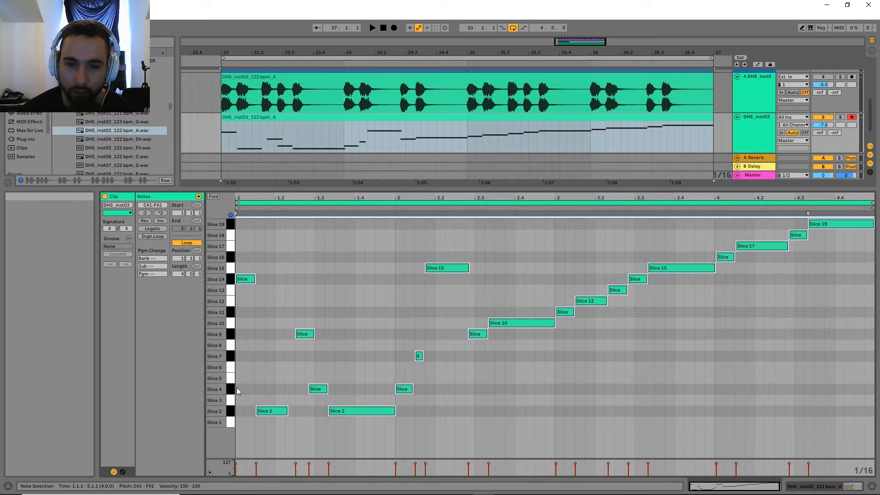
{"action": "key", "text": "Delete"}
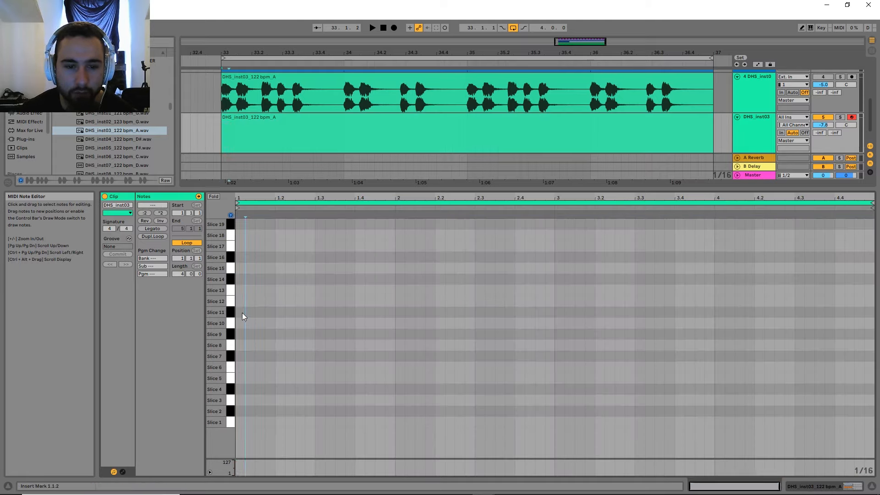
{"action": "double_click", "coordinate": [242, 313]}
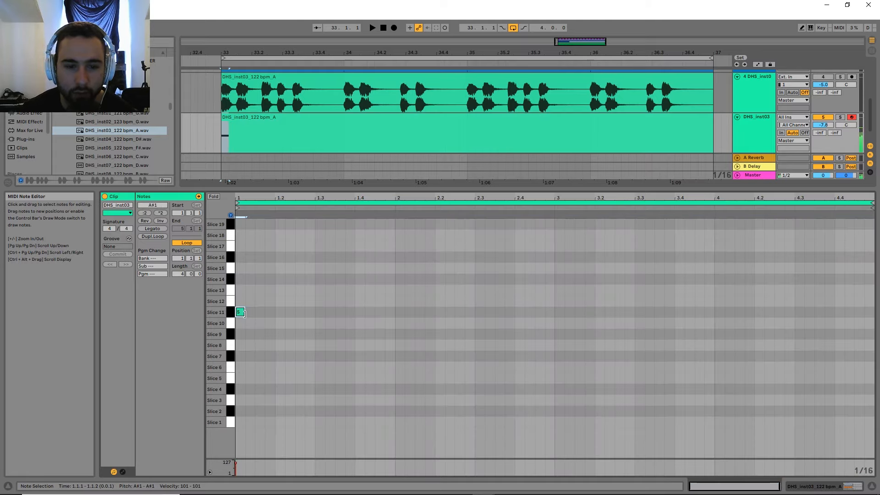
{"action": "left_click_drag", "start_coordinate": [245, 312], "coordinate": [876, 319]}
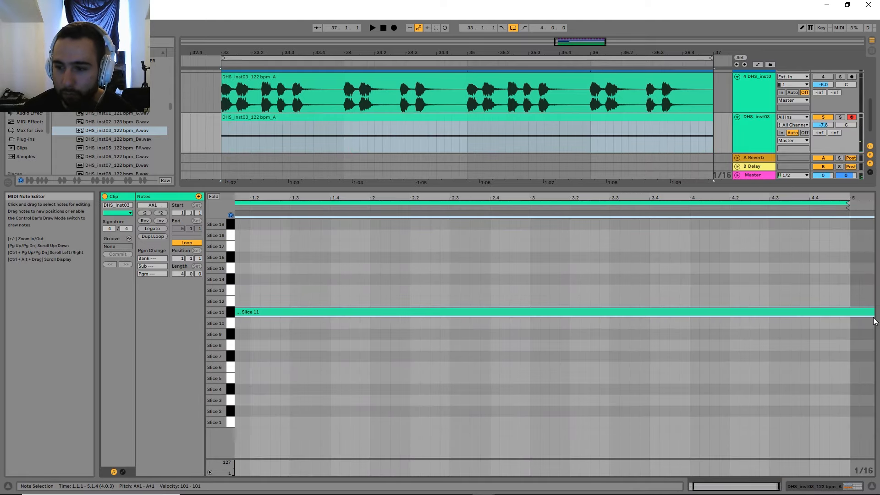
Shorten the Slice 11 note so it ends exactly at 5.1.1, spanning four bars.
{"action": "left_click_drag", "start_coordinate": [690, 352], "coordinate": [685, 352]}
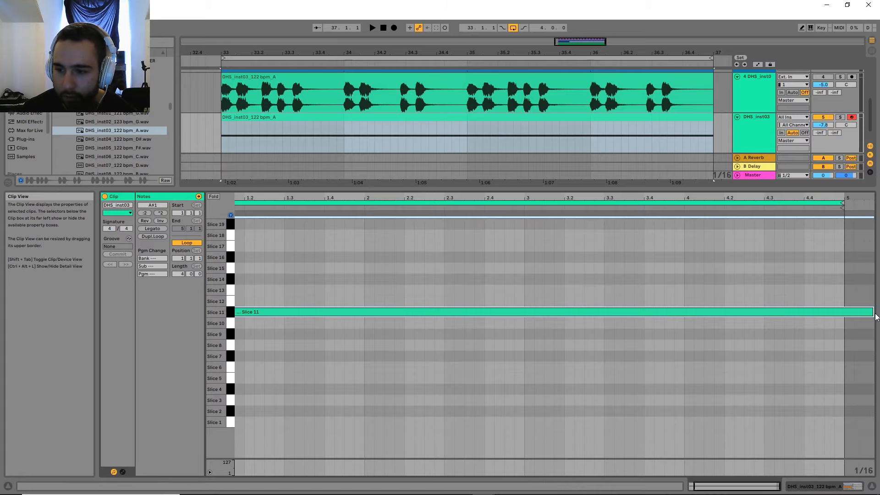
{"action": "left_click_drag", "start_coordinate": [869, 319], "coordinate": [844, 320]}
{"action": "left_click_drag", "start_coordinate": [553, 442], "coordinate": [584, 442]}
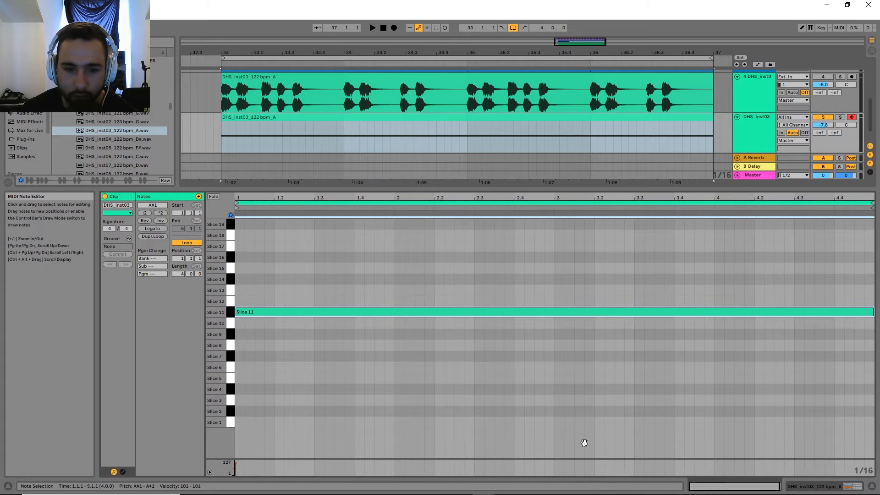
Insert the Arpeggiator MIDI effect before the slice rack on the DHS_inst03 track and play the result.
{"action": "left_click", "coordinate": [807, 486]}
{"action": "left_click", "coordinate": [30, 123]}
{"action": "left_click_drag", "start_coordinate": [87, 61], "coordinate": [127, 415]}
{"action": "key", "text": "space"}
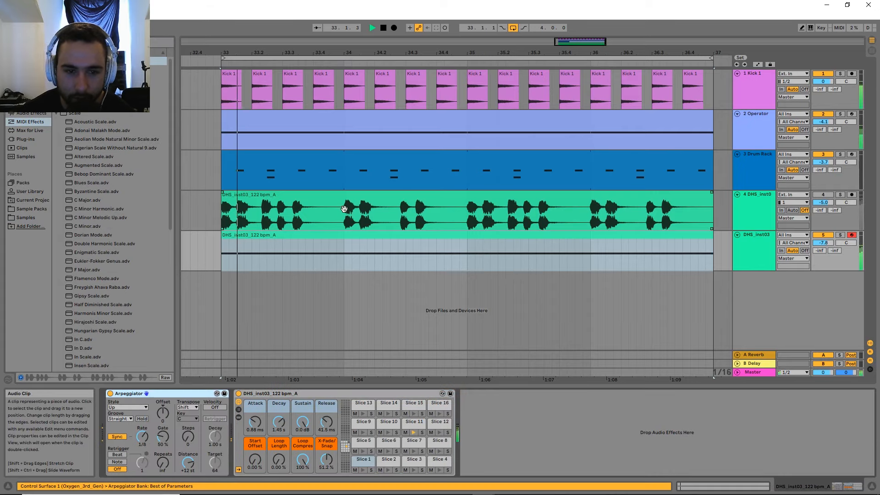
{"action": "key", "text": "space"}
{"action": "key", "text": "space"}
{"action": "key", "text": "space"}
Audition the Arpeggiator at a 1/16 rate, and return the rate to 1/8.
{"action": "left_click_drag", "start_coordinate": [142, 435], "coordinate": [142, 450]}
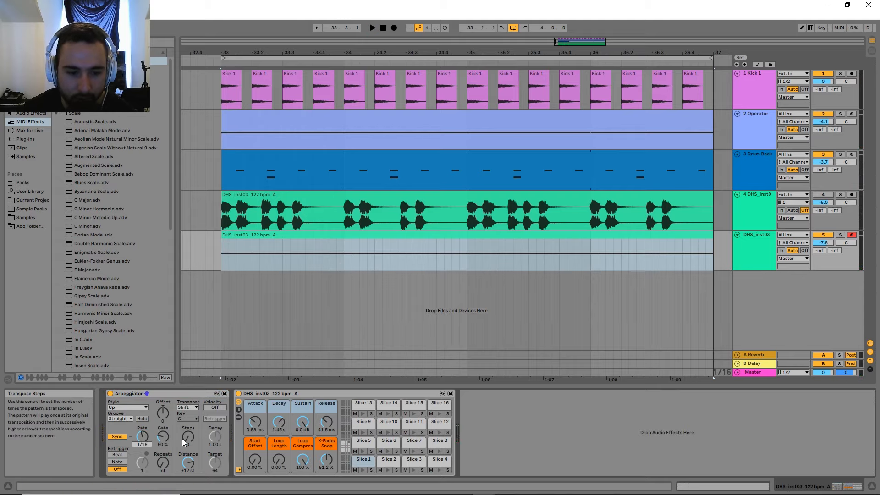
{"action": "key", "text": "space"}
{"action": "mouse_move", "coordinate": [142, 436]}
{"action": "left_mouse_down"}
{"action": "mouse_move", "coordinate": [143, 410]}
{"action": "mouse_move", "coordinate": [142, 440]}
{"action": "left_mouse_up"}
{"action": "key", "text": "space"}
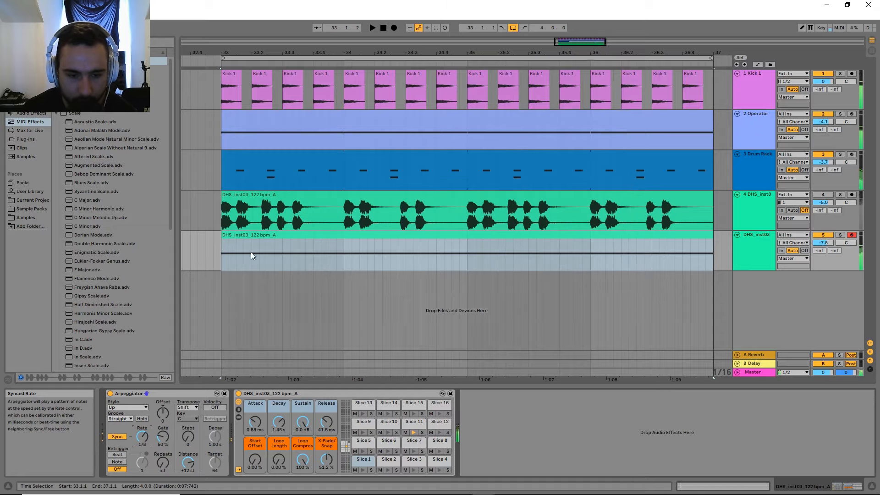
Insert the Random MIDI effect between the Arpeggiator and slice rack with 100% Chance and 12 Choices, and play the result.
{"action": "left_click", "coordinate": [76, 105]}
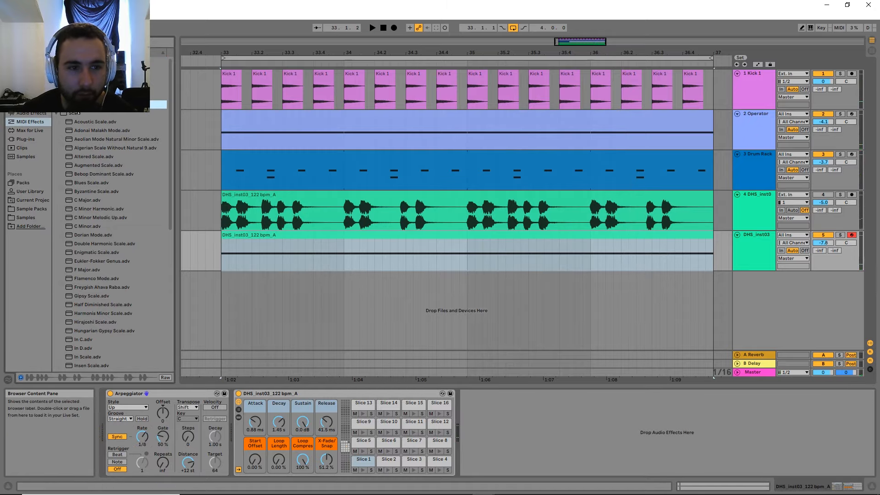
{"action": "mouse_move", "coordinate": [75, 106]}
{"action": "left_mouse_down"}
{"action": "mouse_move", "coordinate": [205, 436]}
{"action": "mouse_move", "coordinate": [230, 429]}
{"action": "mouse_move", "coordinate": [249, 394]}
{"action": "left_mouse_up"}
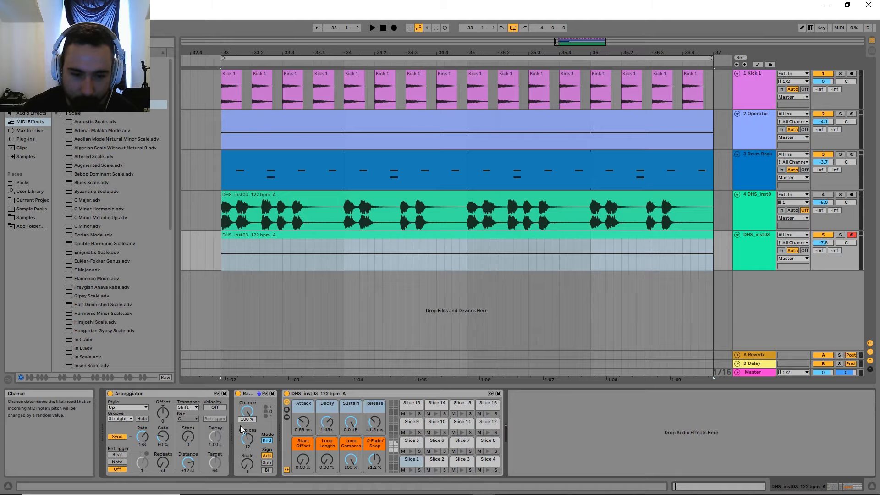
{"action": "double_click", "coordinate": [326, 240]}
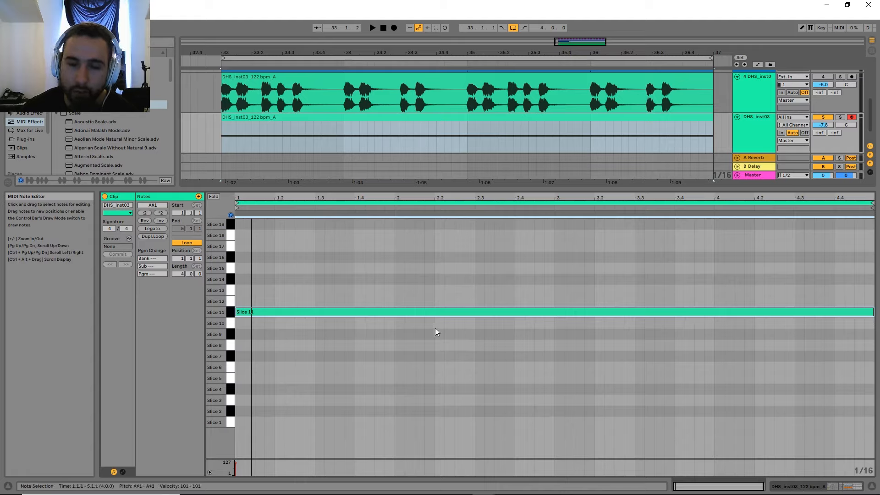
{"action": "left_click", "coordinate": [821, 487]}
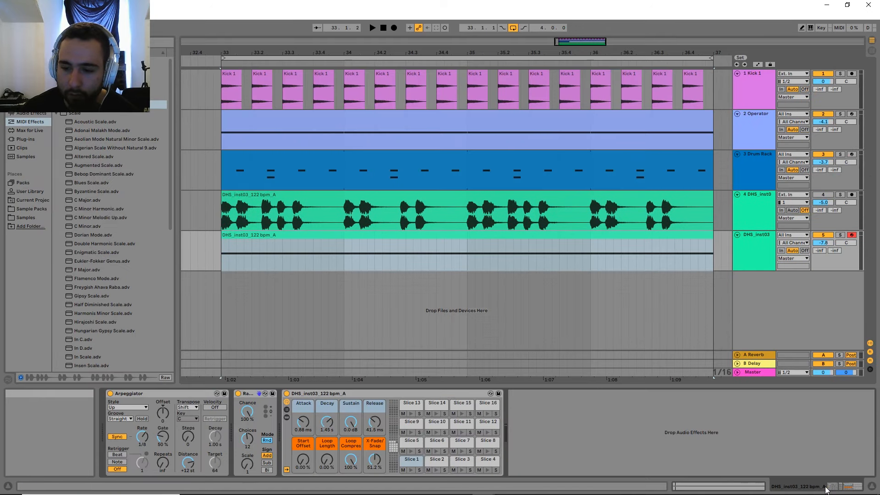
{"action": "key", "text": "space"}
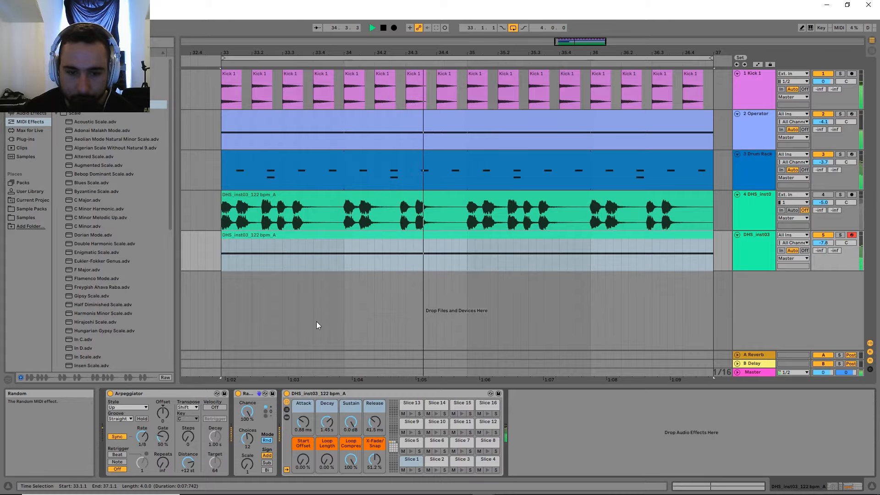
{"action": "key", "text": "space"}
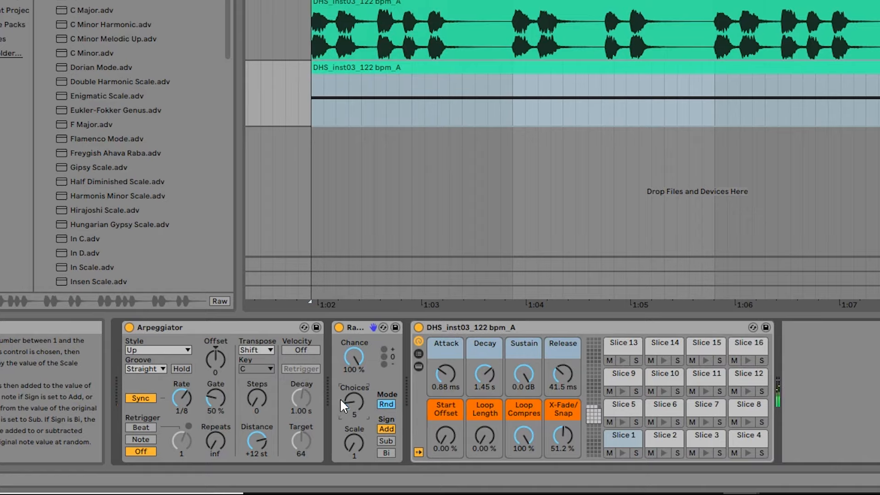
Set Random's Choices to 4 and its Sign to Bi in Rnd mode, and play the result.
{"action": "mouse_move", "coordinate": [340, 398]}
{"action": "left_mouse_down"}
{"action": "mouse_move", "coordinate": [355, 405]}
{"action": "mouse_move", "coordinate": [356, 461]}
{"action": "left_mouse_up"}
{"action": "key", "text": "space"}
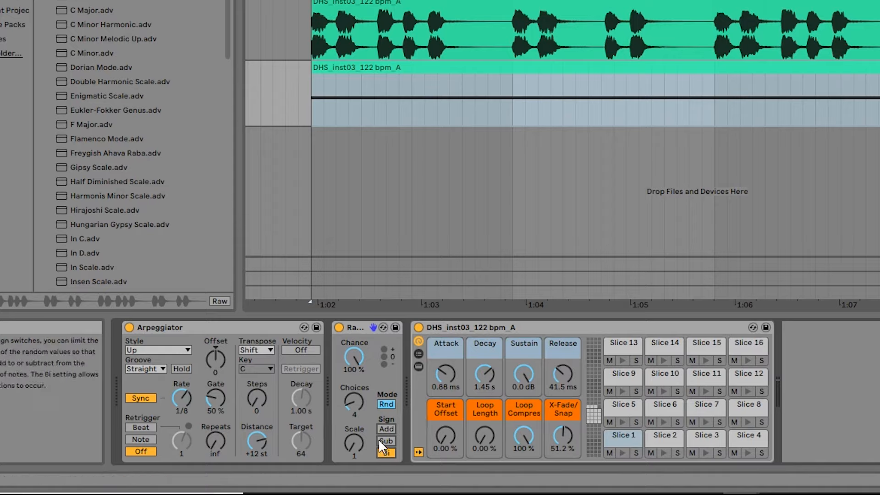
{"action": "left_click", "coordinate": [385, 402]}
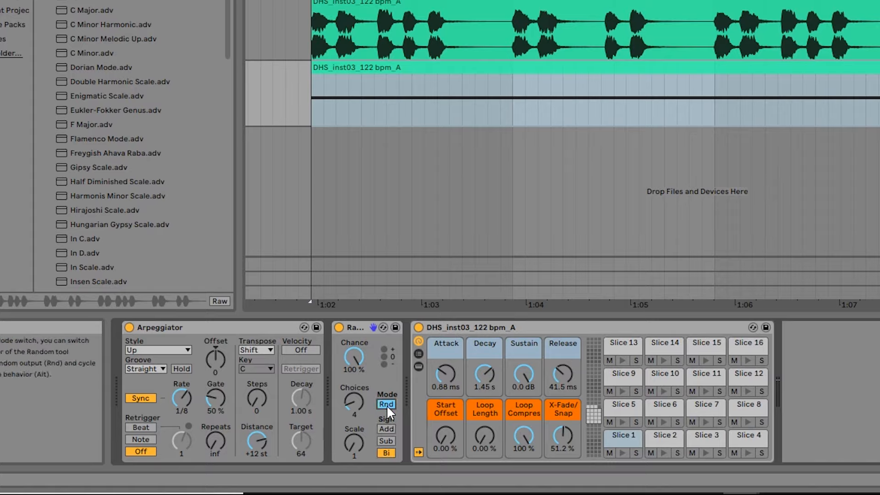
{"action": "key", "text": "space"}
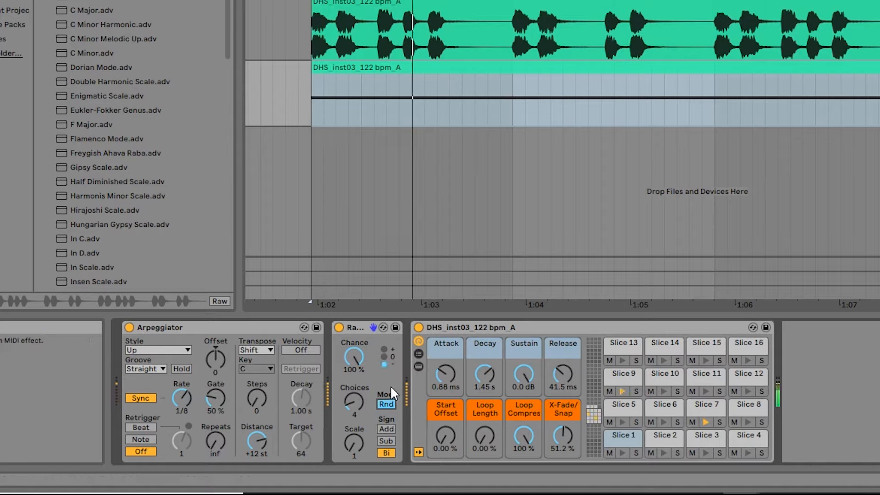
Set the Arpeggiator's rate to 1/16 and audition the faster random pattern.
{"action": "key", "text": "space"}
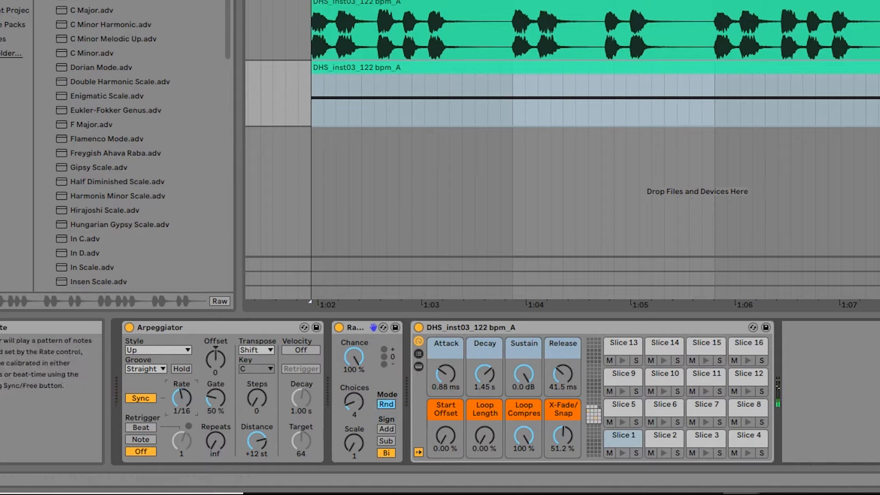
{"action": "key", "text": "space"}
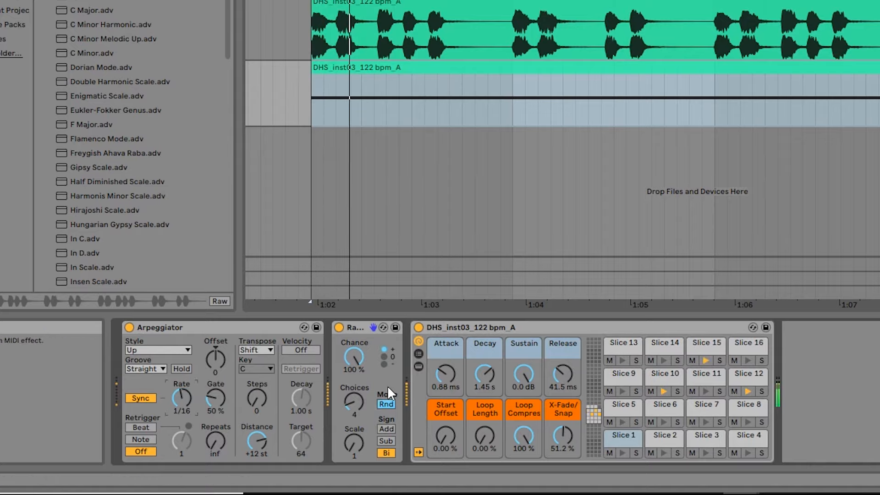
{"action": "key", "text": "space"}
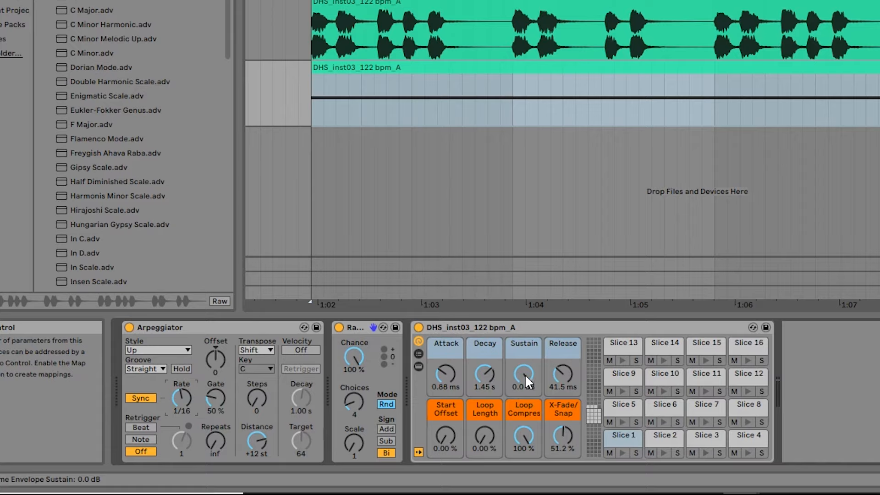
Lower the slice rack's Sustain to -67 dB and Decay to 239 ms, and set Random to 37% Chance in Alt mode.
{"action": "mouse_move", "coordinate": [526, 380]}
{"action": "left_mouse_down"}
{"action": "mouse_move", "coordinate": [525, 404]}
{"action": "mouse_move", "coordinate": [523, 374]}
{"action": "left_mouse_up"}
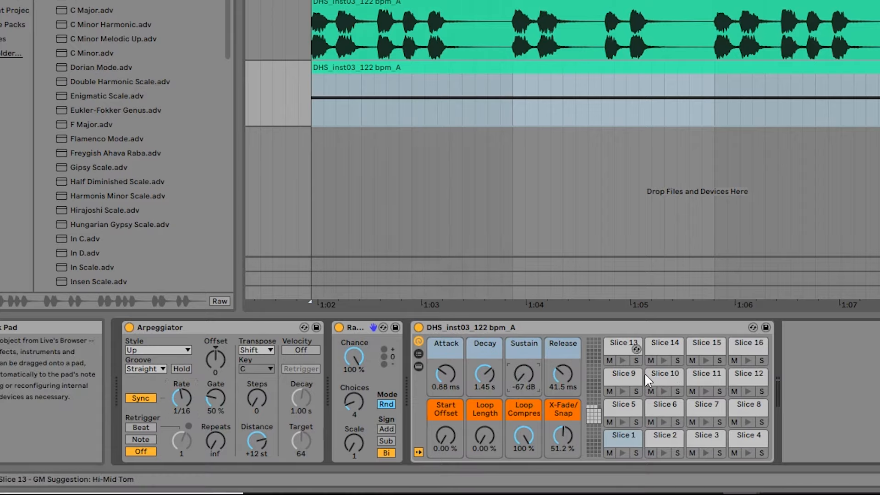
{"action": "key", "text": "space"}
{"action": "left_click_drag", "start_coordinate": [489, 380], "coordinate": [489, 408]}
{"action": "left_click_drag", "start_coordinate": [353, 358], "coordinate": [353, 398]}
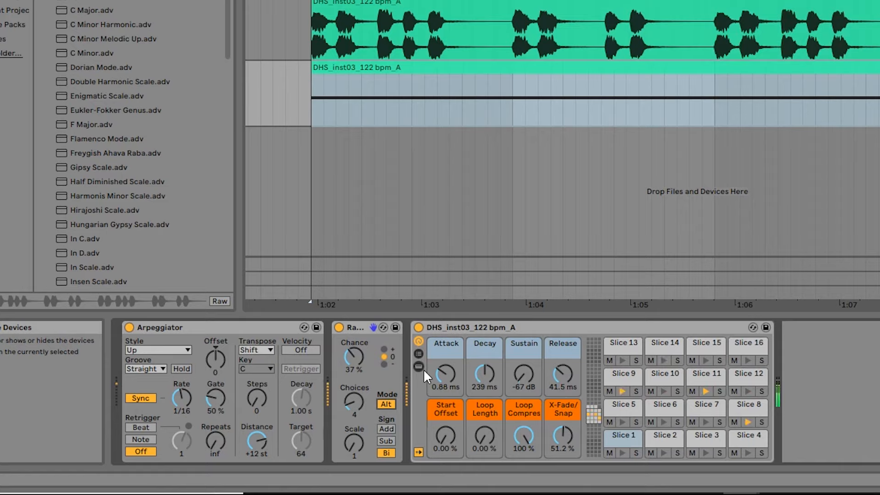
Set the slice rack's Decay to 272 ms, Attack to 0.66 ms and Release to 3.44 s during playback.
{"action": "mouse_move", "coordinate": [484, 373]}
{"action": "left_mouse_down"}
{"action": "mouse_move", "coordinate": [484, 389]}
{"action": "mouse_move", "coordinate": [480, 379]}
{"action": "left_mouse_up"}
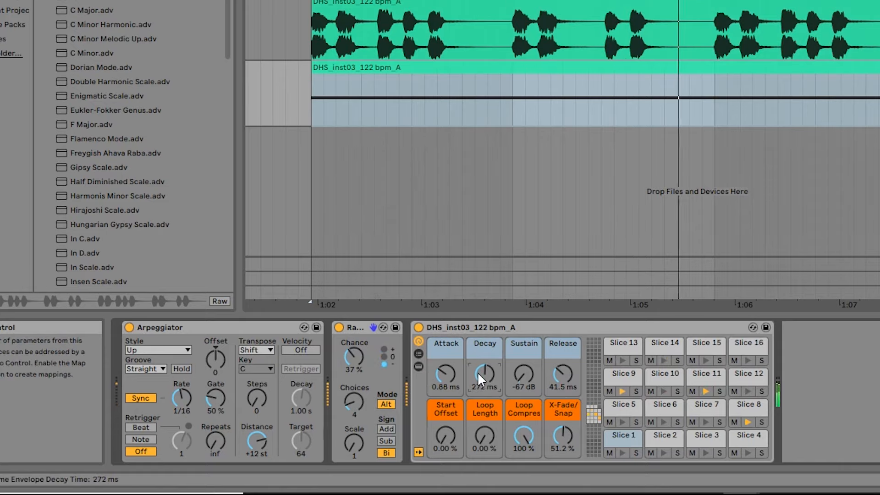
{"action": "left_click_drag", "start_coordinate": [563, 375], "coordinate": [562, 360]}
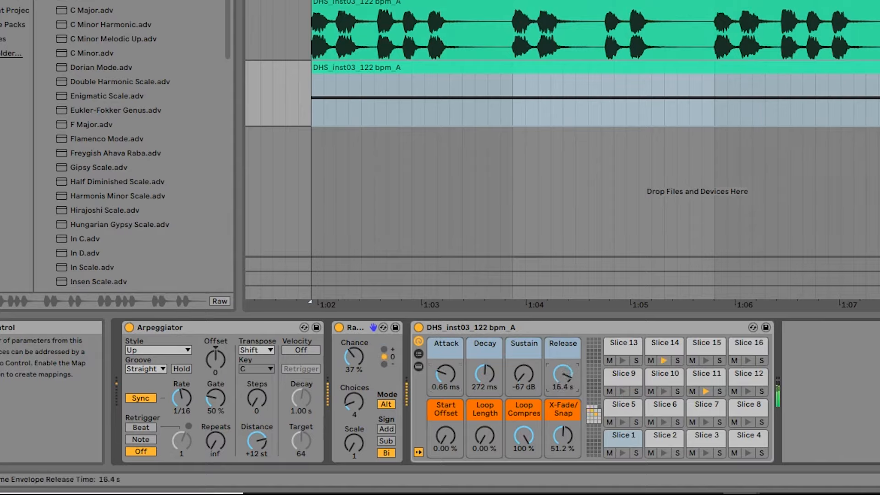
{"action": "left_click_drag", "start_coordinate": [563, 375], "coordinate": [563, 387]}
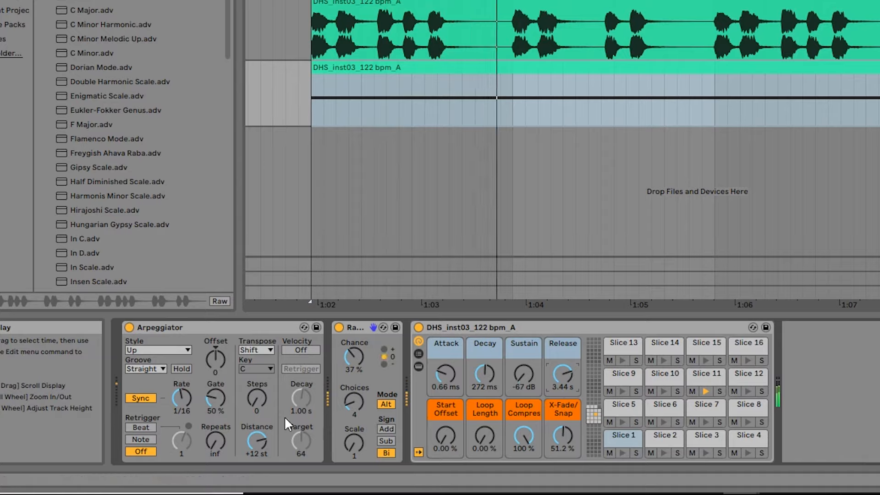
Try the Arpeggiator at a 1/8 rate and stop playback.
{"action": "left_click_drag", "start_coordinate": [180, 398], "coordinate": [261, 394]}
{"action": "key", "text": "space"}
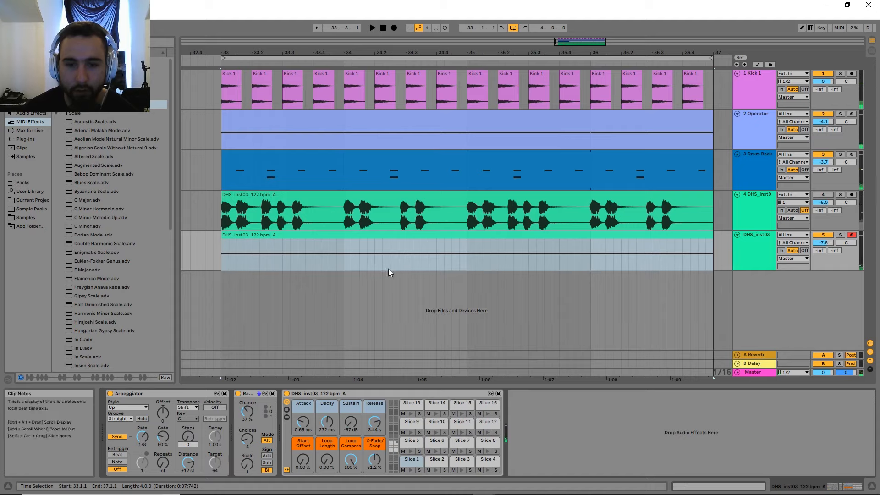
{"action": "left_click_drag", "start_coordinate": [458, 279], "coordinate": [419, 275]}
{"action": "scroll", "coordinate": [354, 271], "scroll_direction": "down", "scroll_amount": 2}
{"action": "scroll", "coordinate": [419, 276], "scroll_direction": "up", "scroll_amount": 1}
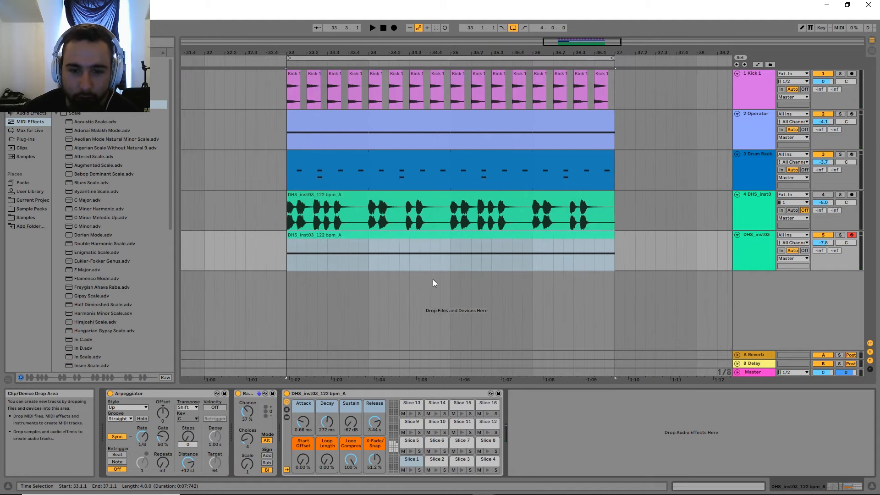
{"action": "scroll", "coordinate": [432, 280], "scroll_direction": "up", "scroll_amount": 1}
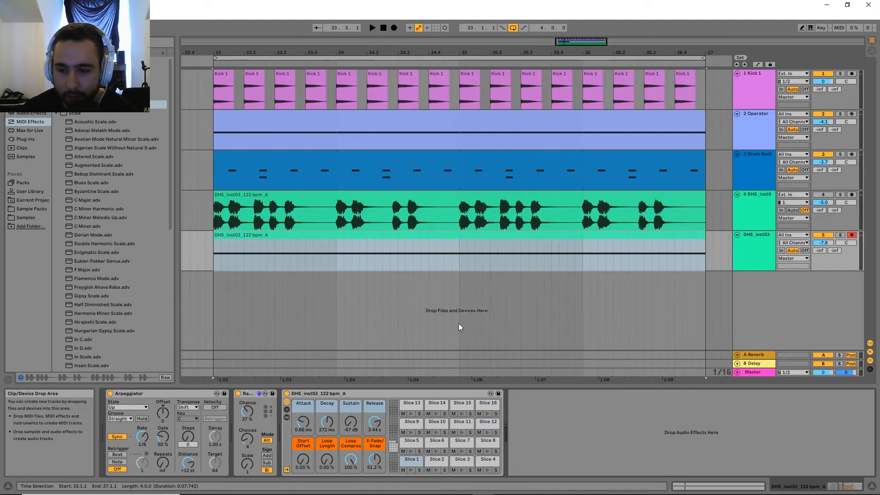
Add a Ping Pong Delay after the slice rack and lower the rack's Decay to 162 ms during playback.
{"action": "left_click", "coordinate": [41, 113]}
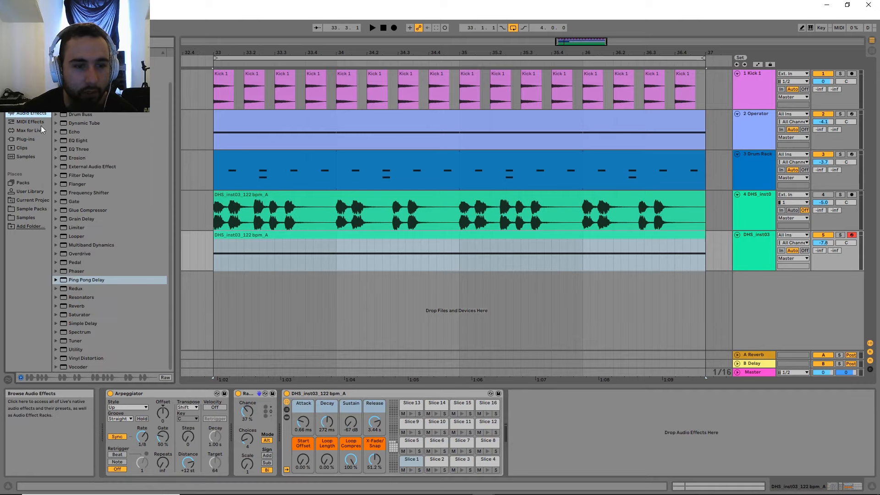
{"action": "left_click_drag", "start_coordinate": [89, 281], "coordinate": [538, 438]}
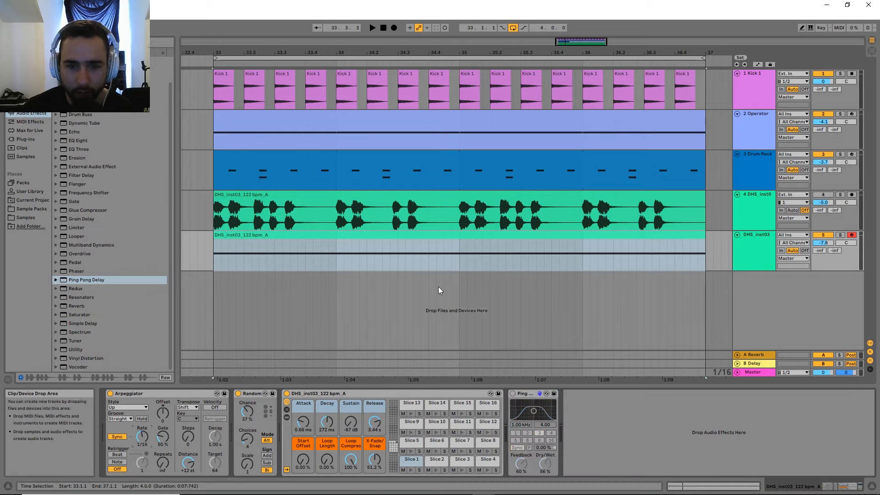
{"action": "key", "text": "space"}
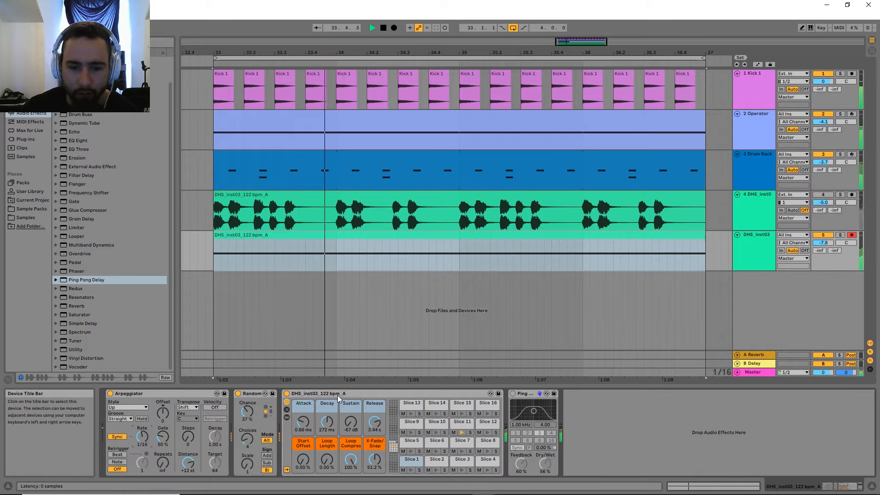
{"action": "left_click_drag", "start_coordinate": [327, 423], "coordinate": [327, 427]}
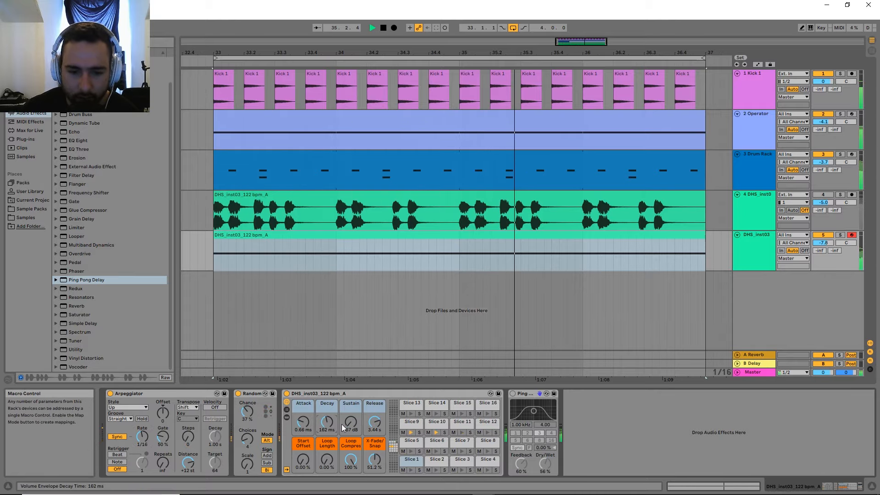
Enable the Ping Pong Delay with 33% Dry/Wet, a delay time of 1, and its filter at 1.52 kHz with width 3.08.
{"action": "left_click", "coordinate": [513, 393]}
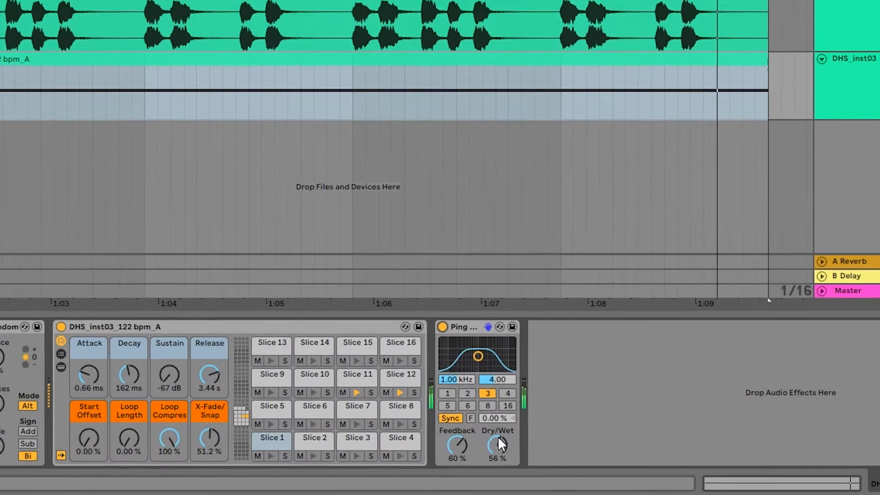
{"action": "left_click_drag", "start_coordinate": [498, 436], "coordinate": [498, 447]}
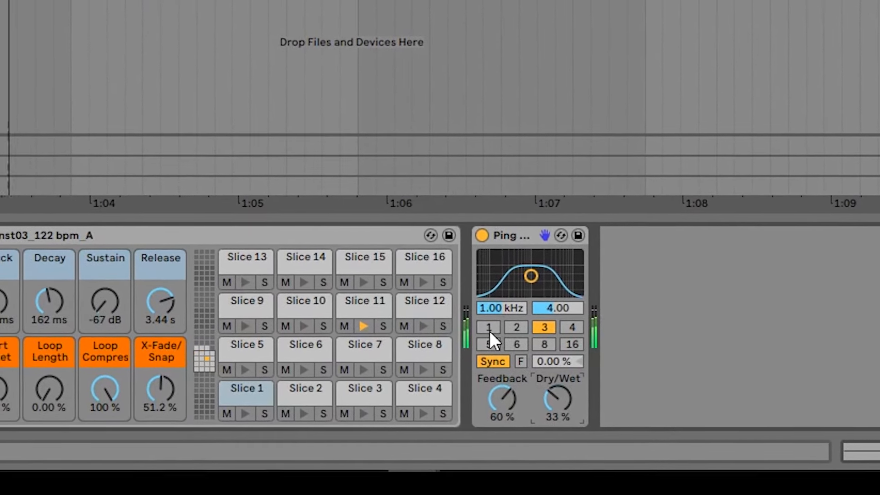
{"action": "left_click", "coordinate": [488, 328]}
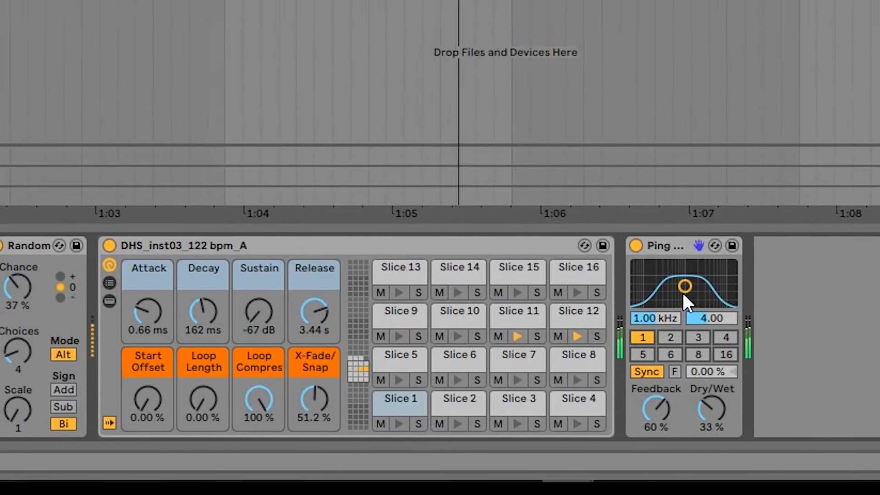
{"action": "left_click_drag", "start_coordinate": [683, 293], "coordinate": [689, 296]}
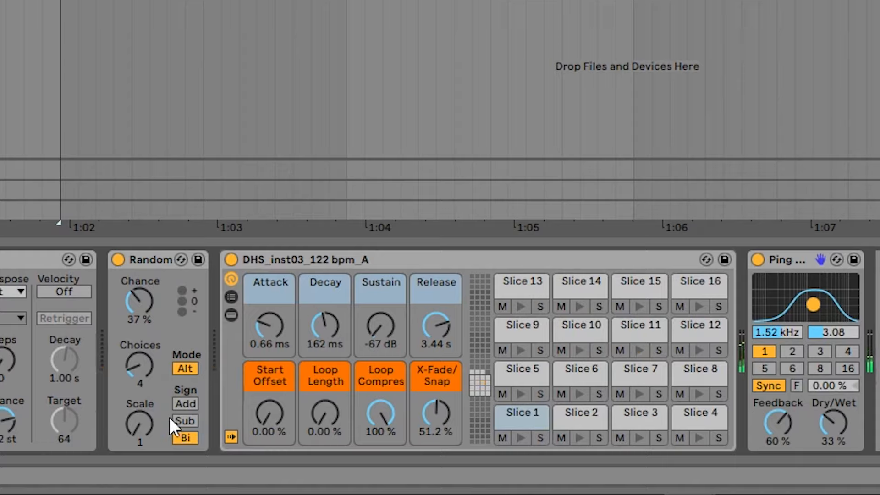
Listen to the randomized slice pattern with the delay, stop playback and select the sliced MIDI clip.
{"action": "left_click", "coordinate": [194, 418]}
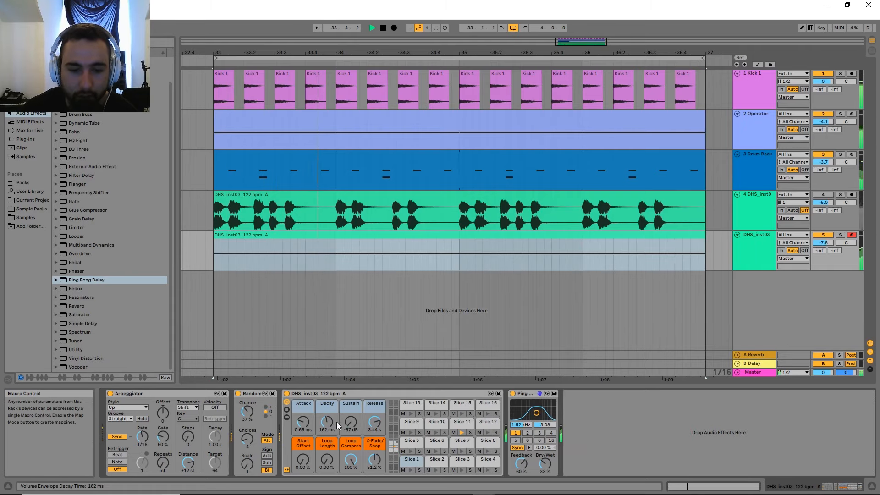
{"action": "key", "text": "space"}
{"action": "left_click", "coordinate": [419, 252]}
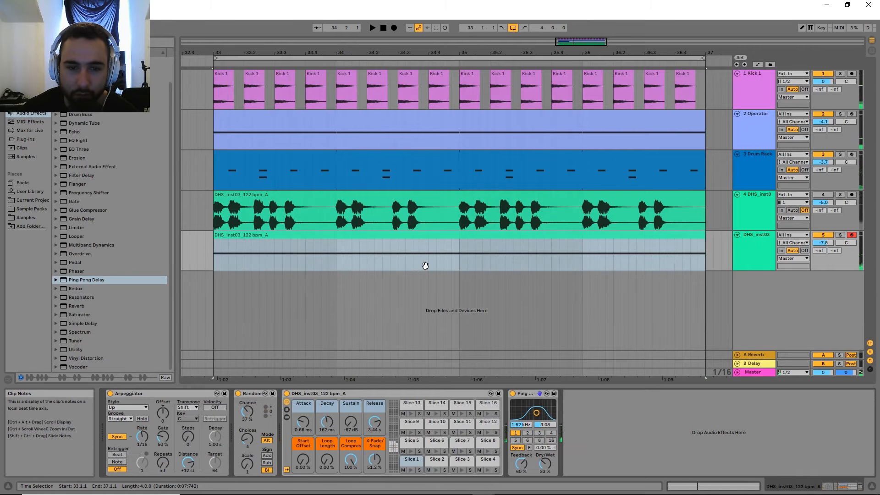
Play the randomized slice pattern once more from bar 33 and stop playback.
{"action": "left_click_drag", "start_coordinate": [423, 266], "coordinate": [409, 269]}
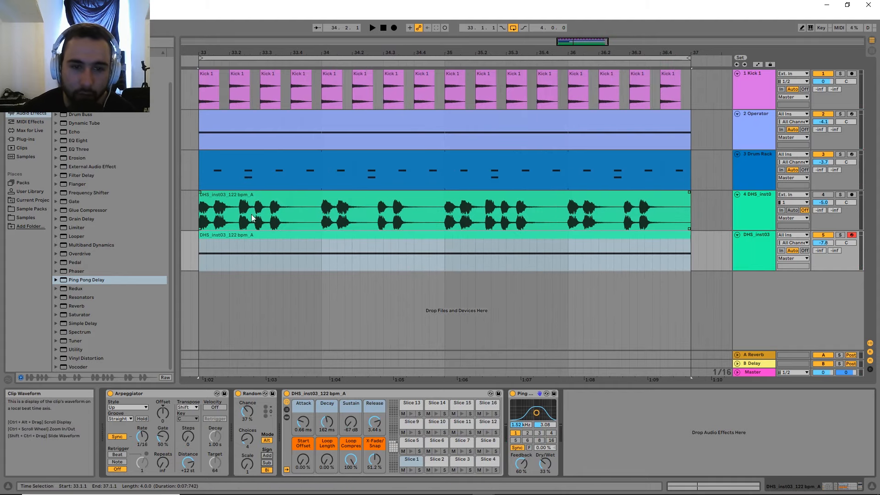
{"action": "key", "text": "space"}
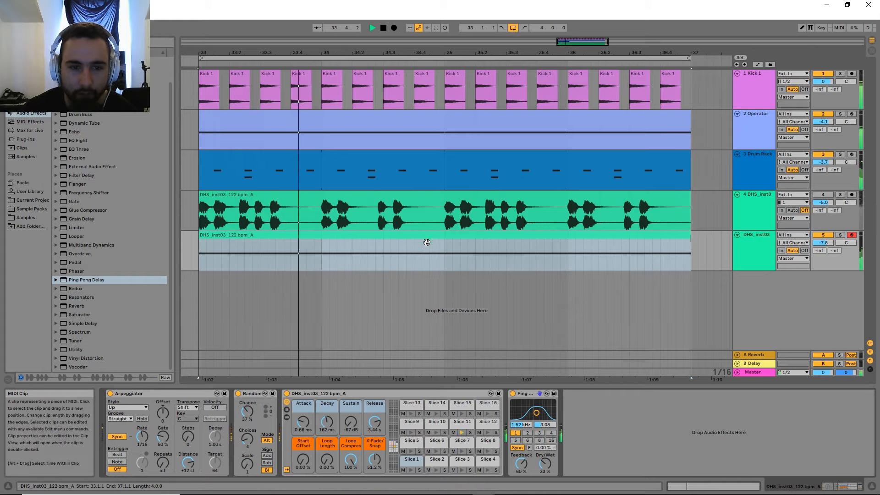
{"action": "key", "text": "space"}
Place T_S_Vocal_01_Dry_125BPM_.wav from the Samples folder at bar 33 on the DHS audio track and delete the old loop's remainder.
{"action": "left_click", "coordinate": [31, 216]}
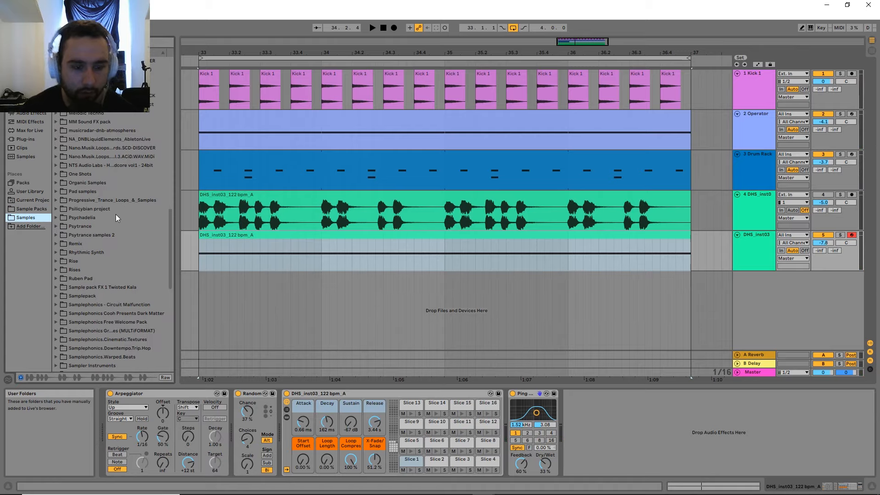
{"action": "key", "text": "ctrl+f"}
{"action": "left_click", "coordinate": [75, 223]}
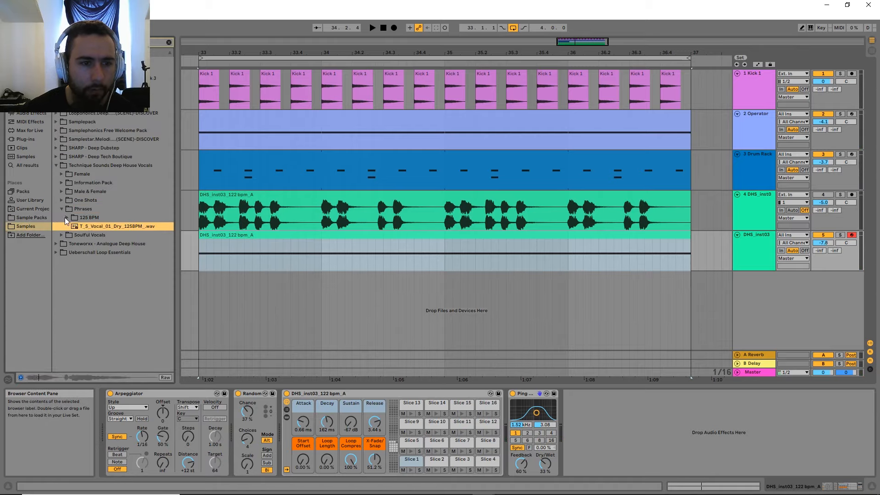
{"action": "left_click_drag", "start_coordinate": [100, 229], "coordinate": [202, 210]}
{"action": "left_click", "coordinate": [531, 201]}
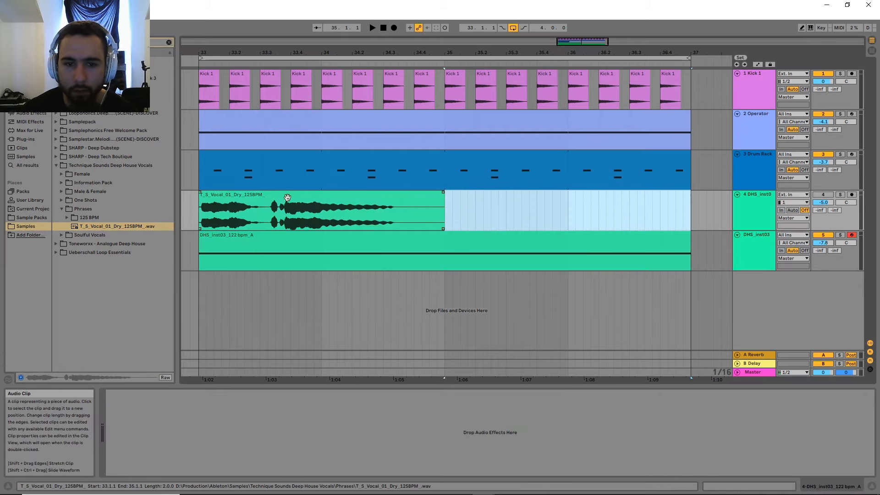
{"action": "key", "text": "Delete"}
Slice the vocal clip to a new MIDI track with one slice per 1/32 note and the Built-in preset.
{"action": "right_click", "coordinate": [364, 200]}
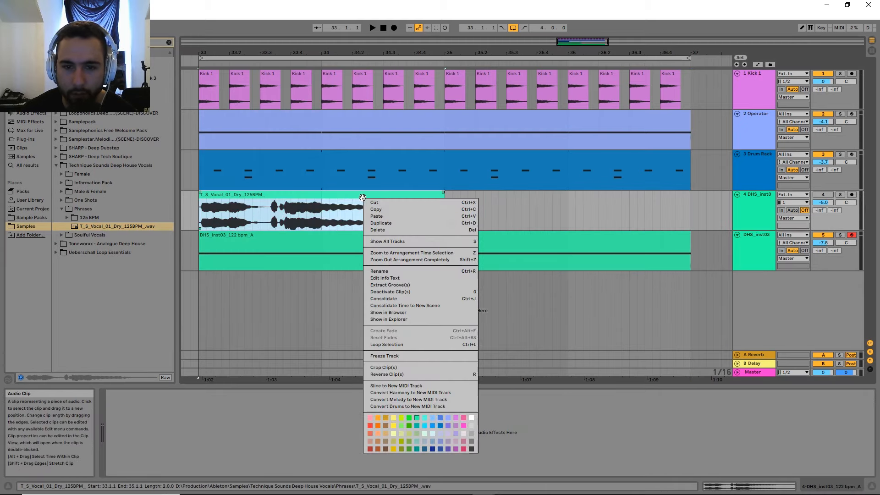
{"action": "left_click", "coordinate": [402, 385]}
{"action": "left_click", "coordinate": [518, 297]}
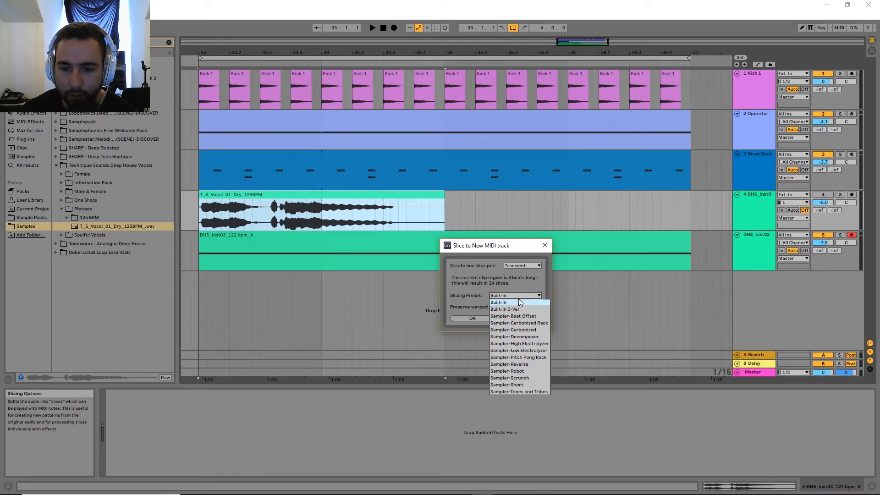
{"action": "left_click", "coordinate": [528, 265]}
{"action": "left_click", "coordinate": [520, 314]}
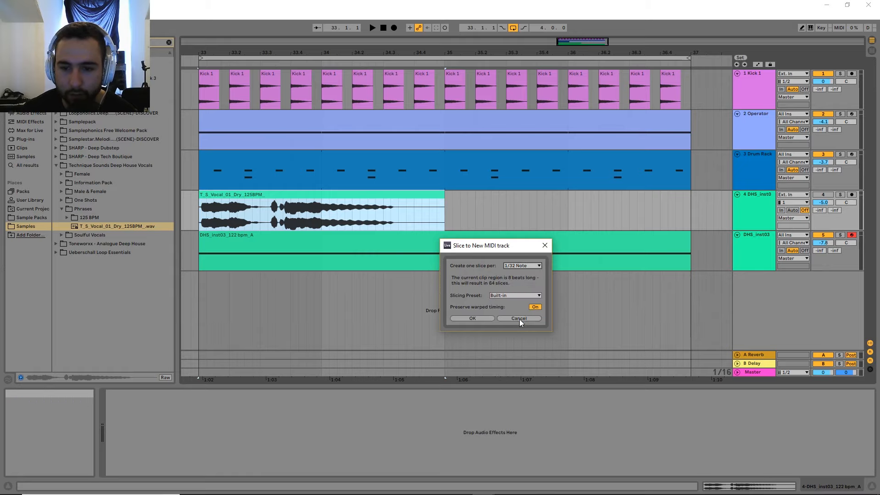
{"action": "left_click", "coordinate": [468, 318]}
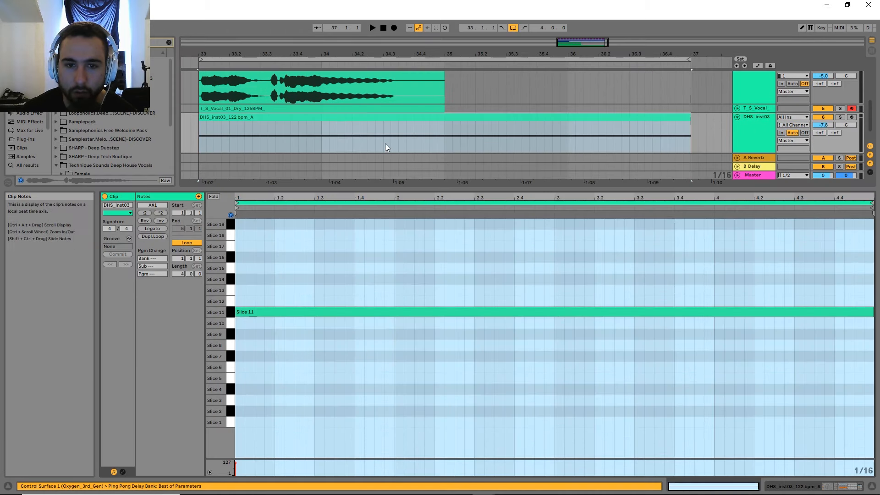
Fold the DHS_inst03 track and examine the vocal clip's waveform up close.
{"action": "left_click", "coordinate": [737, 117]}
{"action": "left_click", "coordinate": [759, 109]}
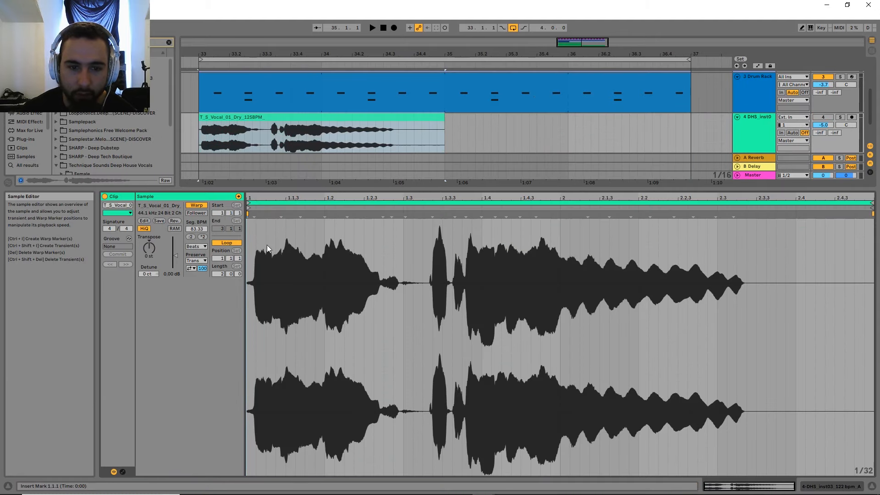
{"action": "scroll", "coordinate": [267, 248], "scroll_direction": "up", "scroll_amount": 5}
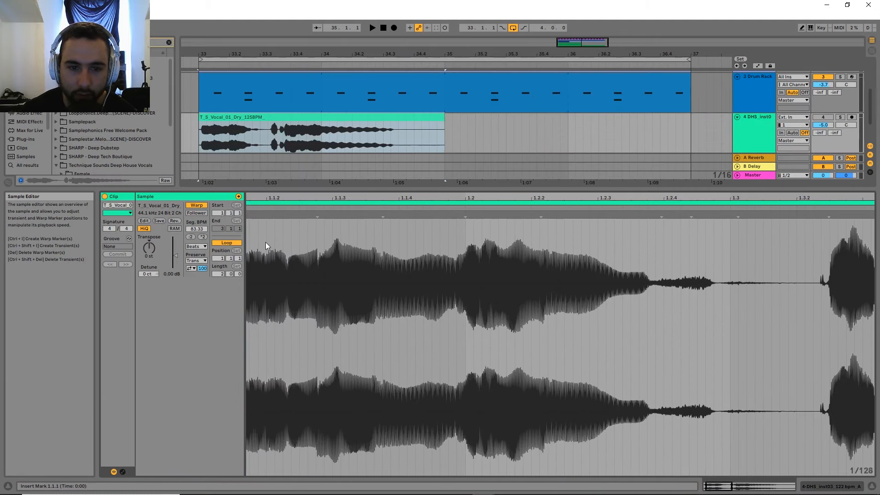
{"action": "left_click_drag", "start_coordinate": [267, 246], "coordinate": [477, 249]}
{"action": "scroll", "coordinate": [287, 250], "scroll_direction": "up", "scroll_amount": 5}
{"action": "left_click_drag", "start_coordinate": [287, 251], "coordinate": [450, 247]}
{"action": "scroll", "coordinate": [380, 250], "scroll_direction": "down", "scroll_amount": 10}
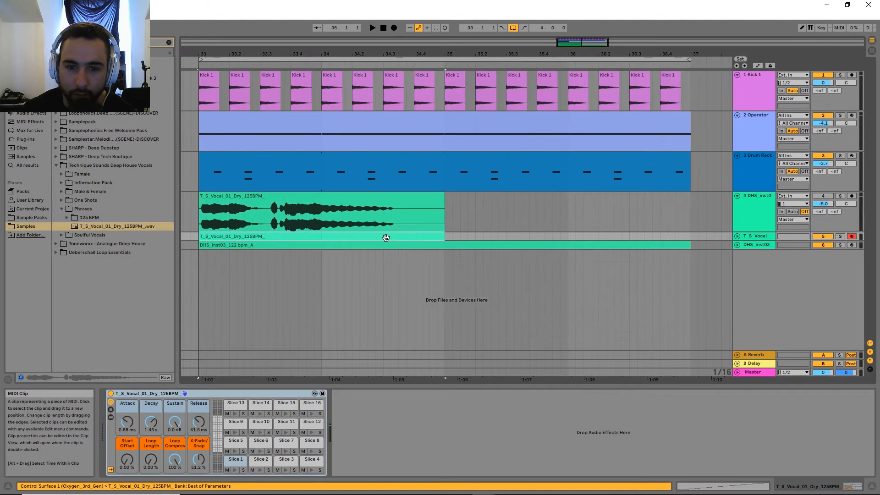
Open the sliced vocal MIDI clip in an enlarged note editor and delete all of its notes.
{"action": "double_click", "coordinate": [386, 238]}
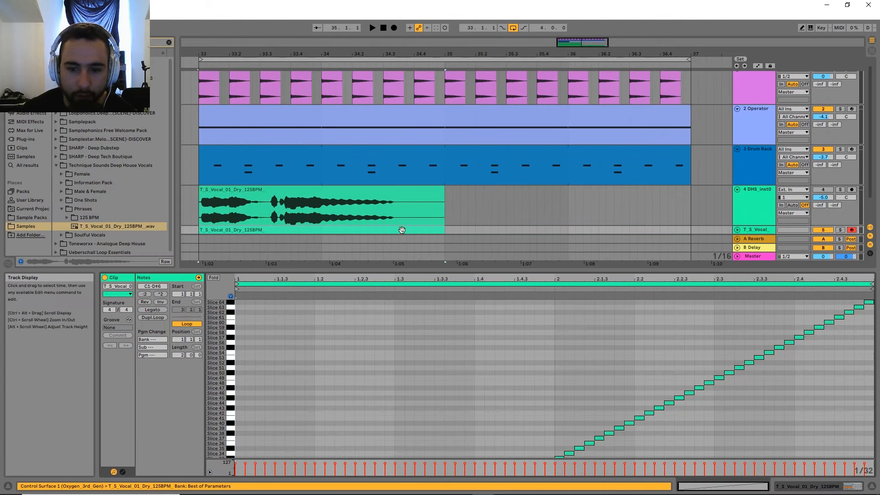
{"action": "left_click_drag", "start_coordinate": [527, 270], "coordinate": [550, 136]}
{"action": "left_click", "coordinate": [544, 216]}
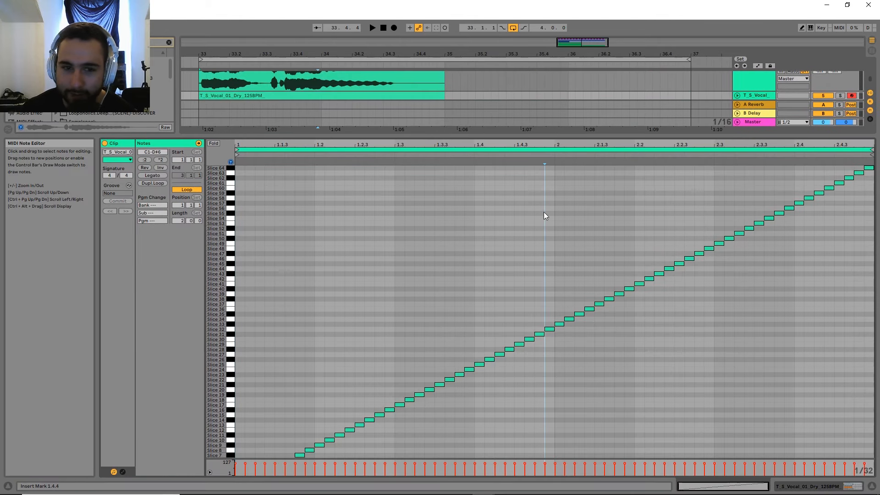
{"action": "key", "text": "ctrl+a"}
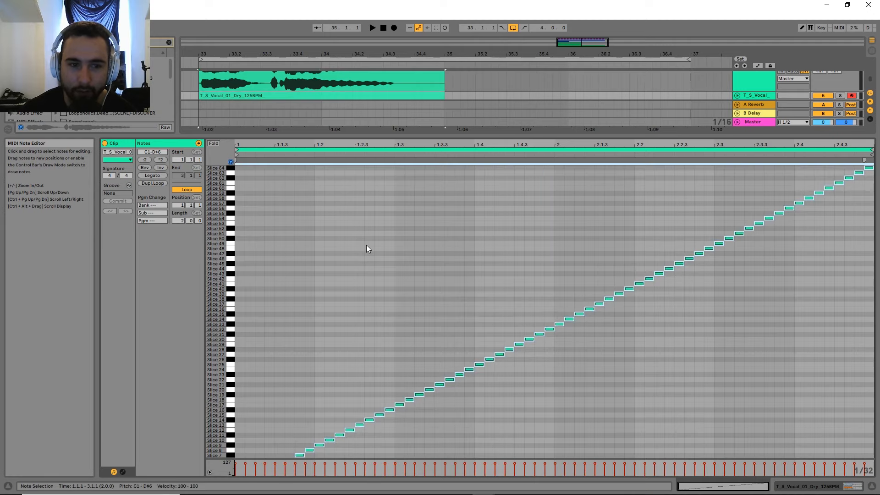
{"action": "key", "text": "Delete"}
Draw one Slice 36 note spanning the whole two-bar vocal clip and return to the track's devices.
{"action": "left_click", "coordinate": [245, 318]}
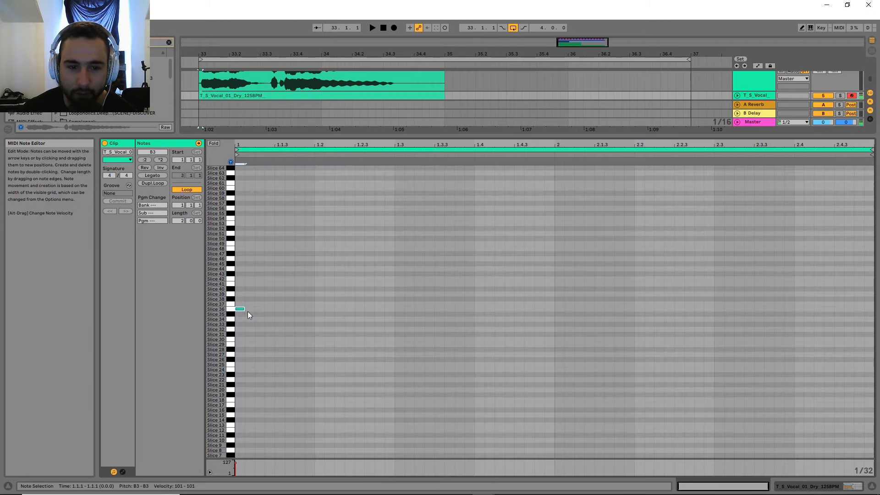
{"action": "left_click_drag", "start_coordinate": [250, 309], "coordinate": [879, 311]}
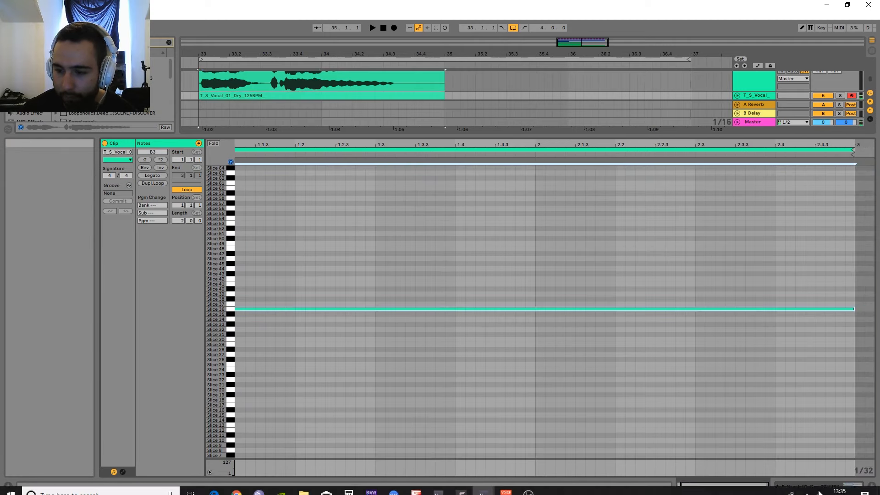
{"action": "left_click", "coordinate": [818, 467]}
{"action": "left_click", "coordinate": [809, 487]}
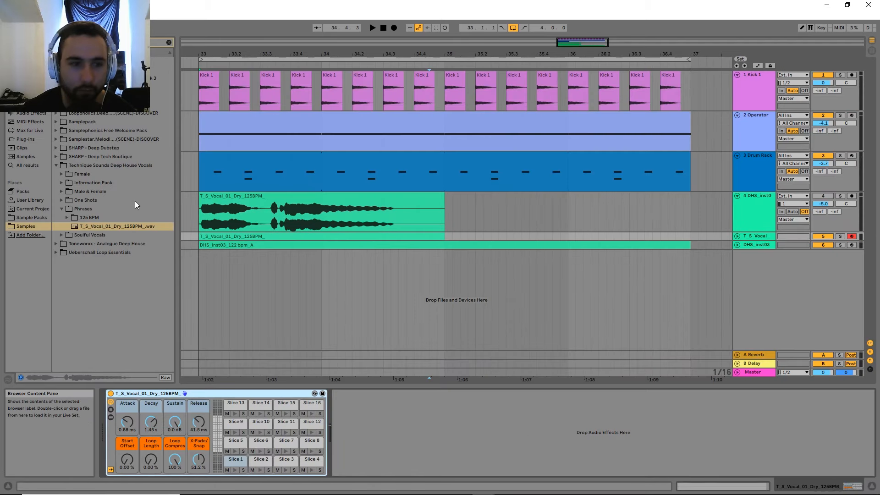
Add an Arpeggiator before the vocal slice rack, start playback and mute the DHS_inst03 track.
{"action": "left_click", "coordinate": [25, 122]}
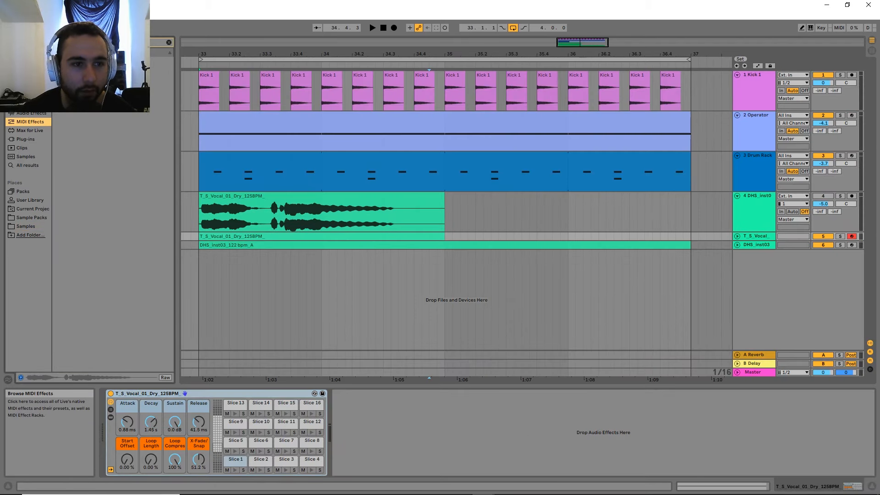
{"action": "left_click_drag", "start_coordinate": [92, 61], "coordinate": [142, 409]}
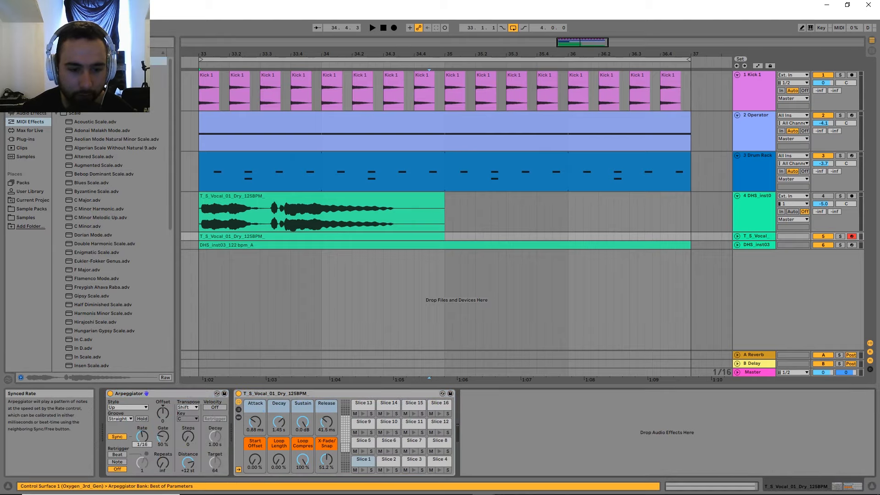
{"action": "key", "text": "space"}
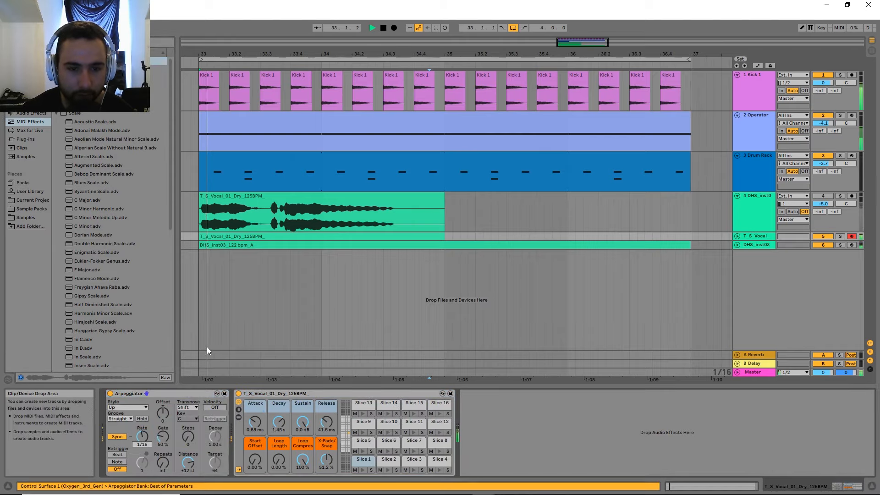
{"action": "left_click", "coordinate": [823, 245]}
Set the vocal rack's Decay to 1.02 s and Sustain to -45 dB, and duplicate the vocal MIDI clip up to bar 37.
{"action": "left_click_drag", "start_coordinate": [301, 424], "coordinate": [278, 420]}
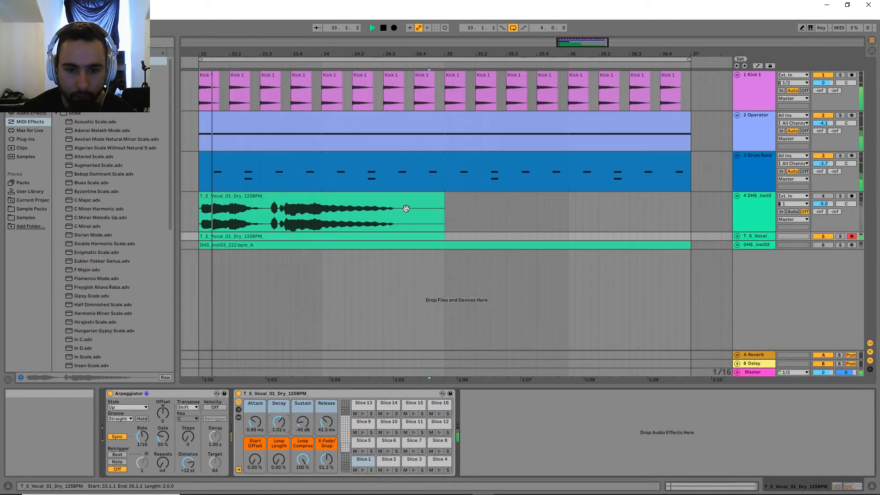
{"action": "left_click", "coordinate": [435, 236]}
{"action": "key", "text": "ctrl+d"}
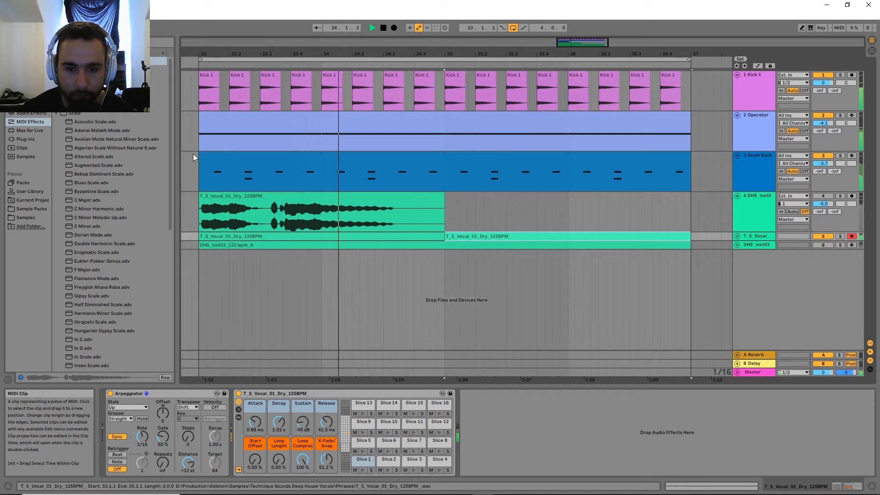
Add Random before the vocal rack with 100% Chance and Bi sign, and set the rack's Attack to 2.28 ms and Decay to 181 ms.
{"action": "left_click_drag", "start_coordinate": [106, 105], "coordinate": [237, 433]}
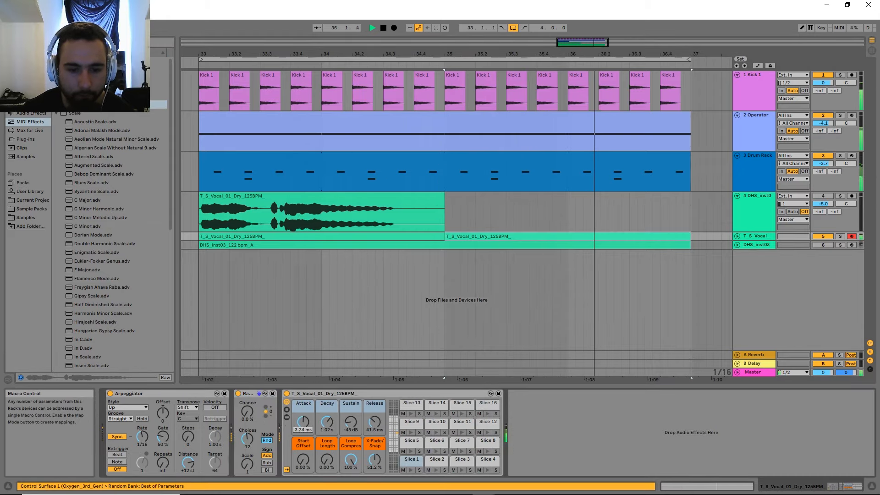
{"action": "left_click_drag", "start_coordinate": [327, 422], "coordinate": [327, 429]}
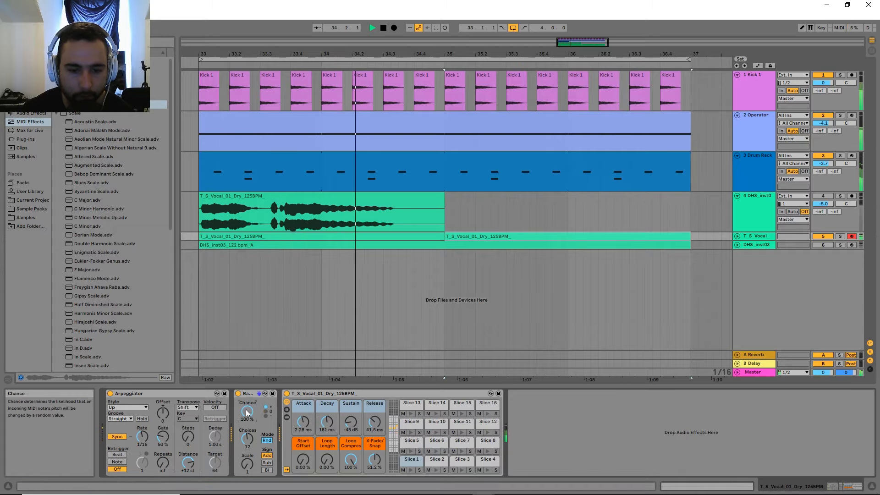
{"action": "left_click", "coordinate": [267, 469]}
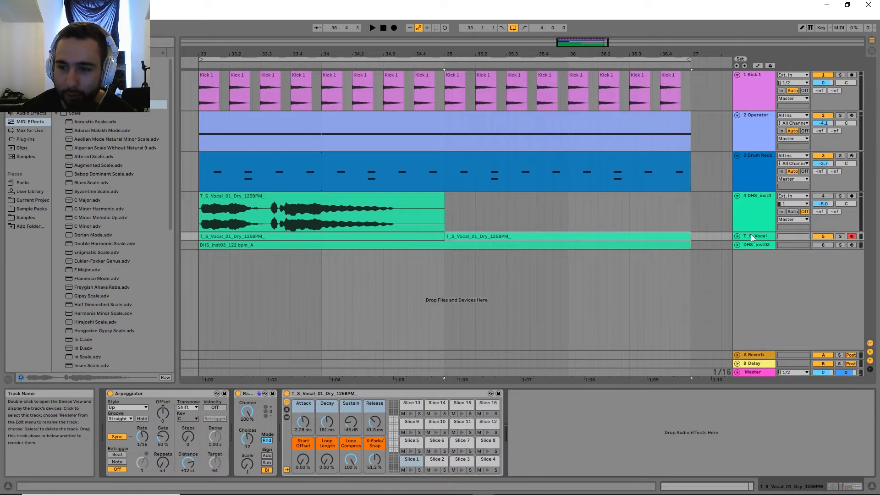
Delete the sliced vocal MIDI track.
{"action": "right_click", "coordinate": [749, 231]}
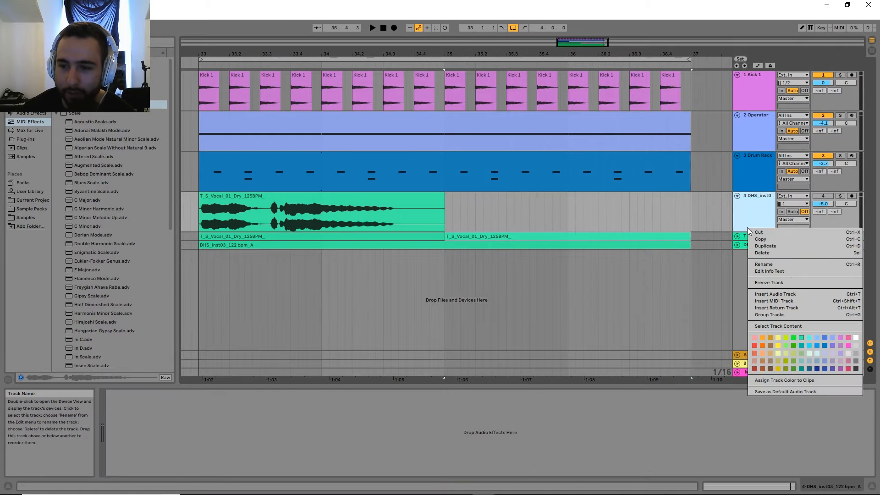
{"action": "left_click", "coordinate": [762, 253]}
{"action": "left_click", "coordinate": [355, 206]}
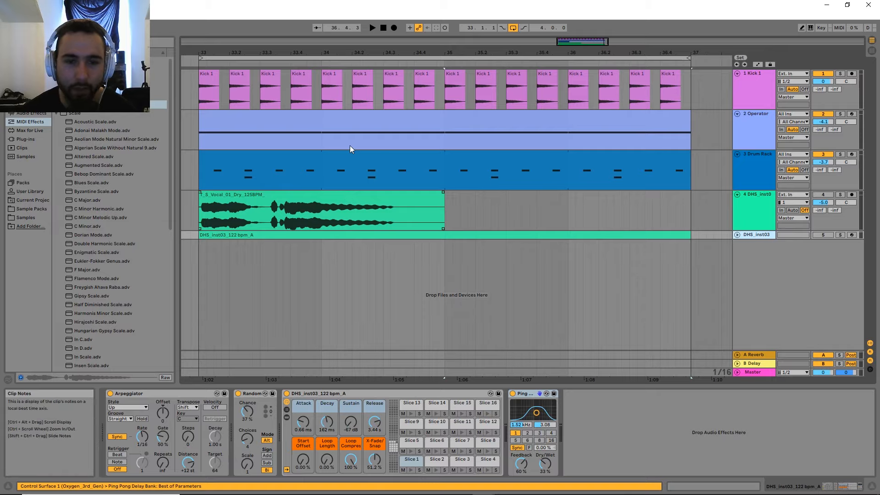
Delete the vocal clip together with its audio track and unfold the DHS_inst03 track.
{"action": "left_click", "coordinate": [346, 198]}
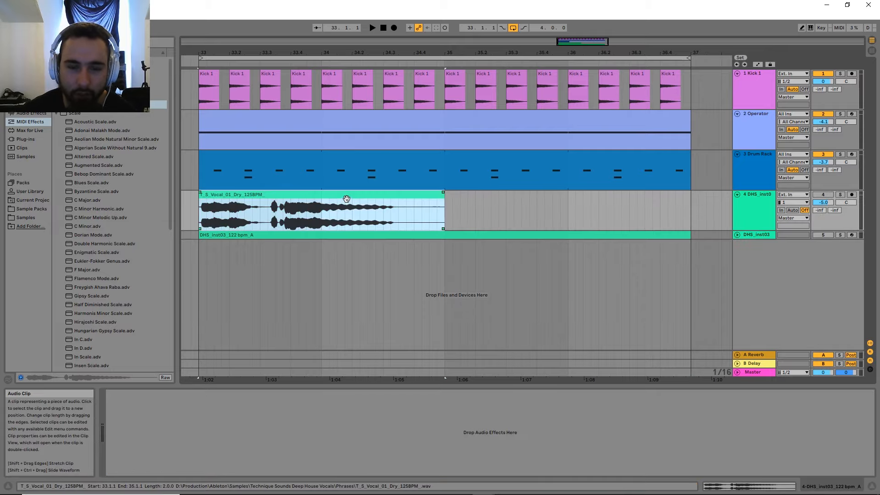
{"action": "left_click", "coordinate": [483, 197], "text": "shift"}
{"action": "key", "text": "Delete"}
{"action": "right_click", "coordinate": [760, 213]}
{"action": "left_click", "coordinate": [767, 219]}
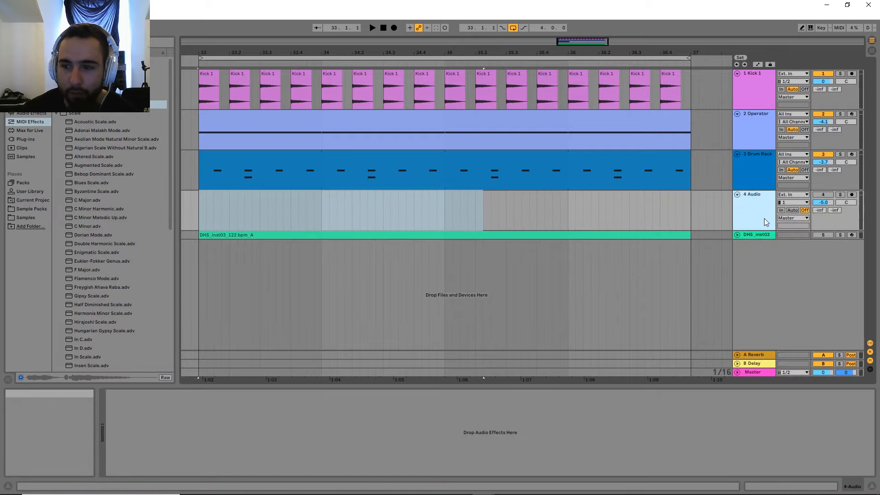
{"action": "left_click", "coordinate": [737, 193]}
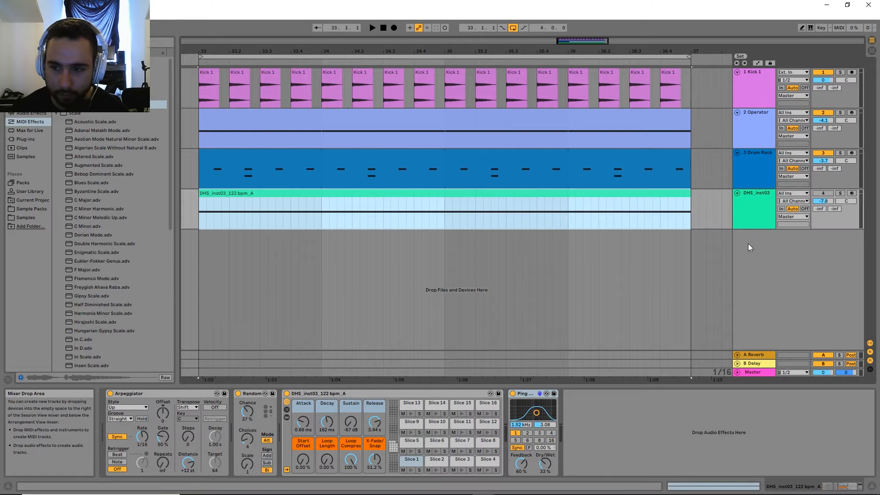
Insert a new MIDI track and set its input to DHS inst03 122 bpm A.
{"action": "key", "text": "ctrl+shift+t"}
{"action": "left_click", "coordinate": [788, 236]}
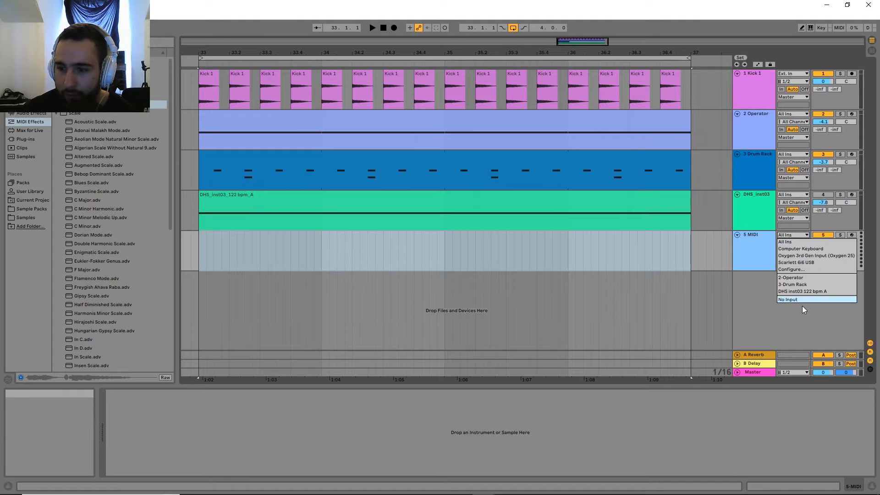
{"action": "left_click", "coordinate": [792, 291]}
Select the sliced DHS_inst03 clip and play its pattern from bar 33.
{"action": "scroll", "coordinate": [412, 216], "scroll_direction": "right", "scroll_amount": 3}
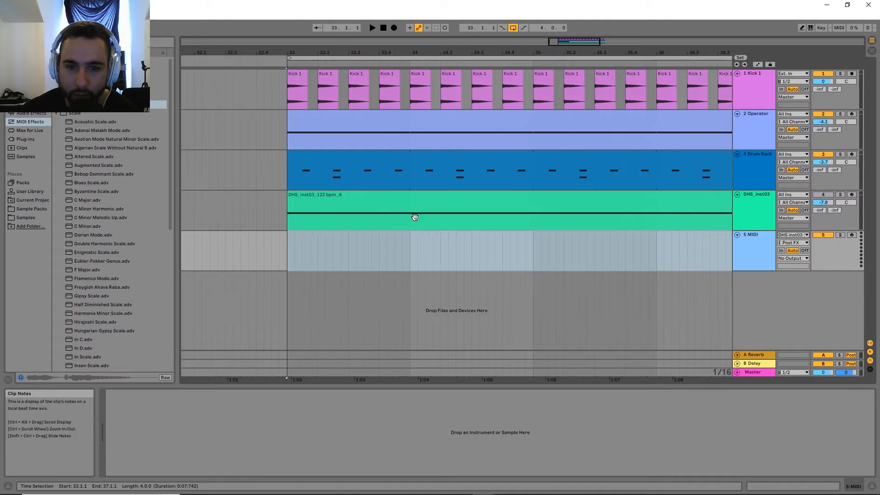
{"action": "scroll", "coordinate": [306, 208], "scroll_direction": "left", "scroll_amount": 5}
{"action": "left_click", "coordinate": [440, 201]}
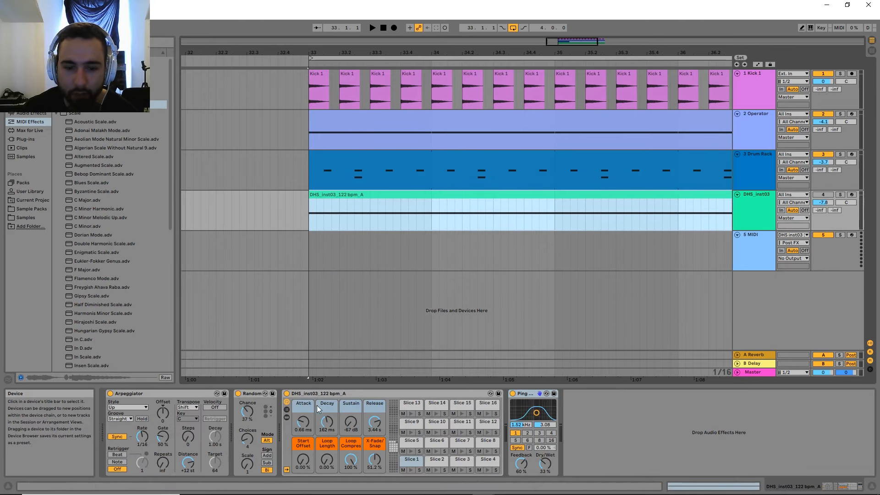
{"action": "key", "text": "space"}
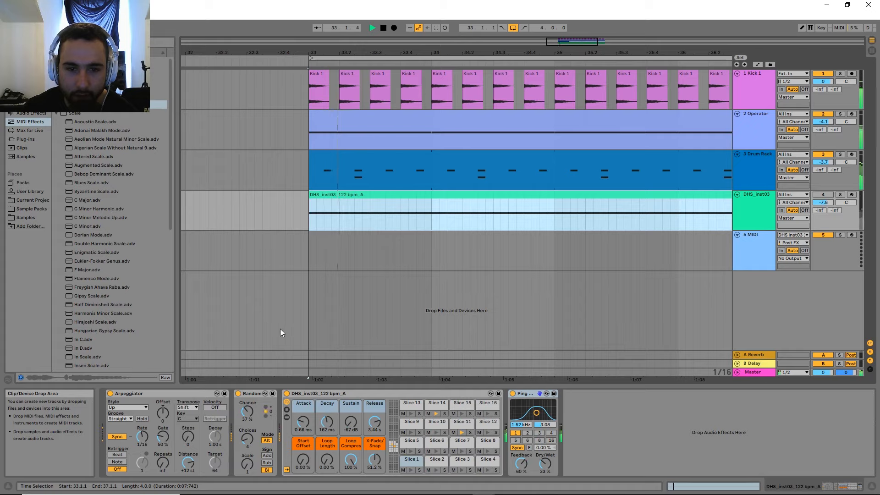
Reactivate the DHS_inst03 track and play back the arrangement.
{"action": "key", "text": "space"}
{"action": "left_click", "coordinate": [823, 195]}
{"action": "key", "text": "space"}
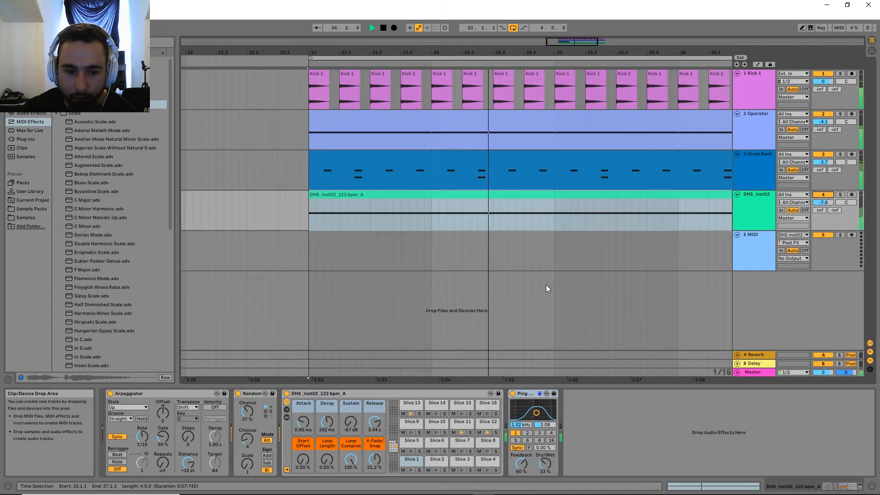
{"action": "key", "text": "space"}
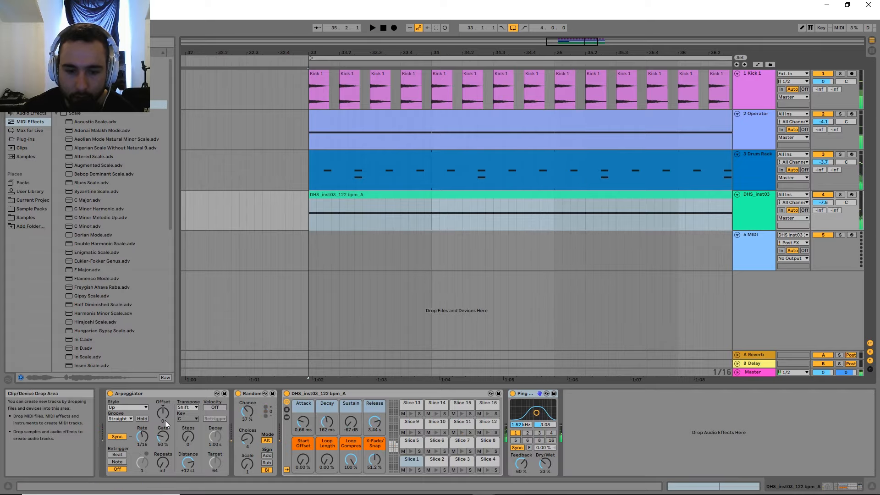
Arm the 5 MIDI track with monitoring set to In and record the generated pattern across bars 33 to 37.
{"action": "scroll", "coordinate": [705, 247], "scroll_direction": "right", "scroll_amount": 1}
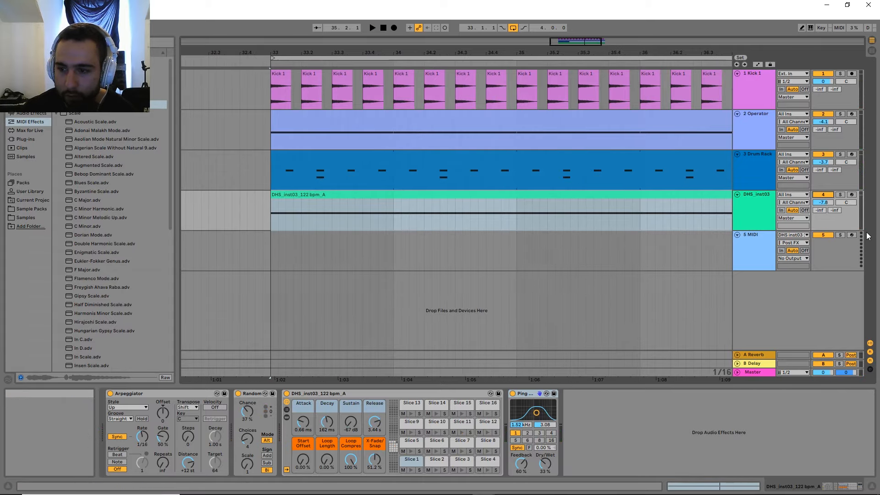
{"action": "left_click", "coordinate": [852, 234]}
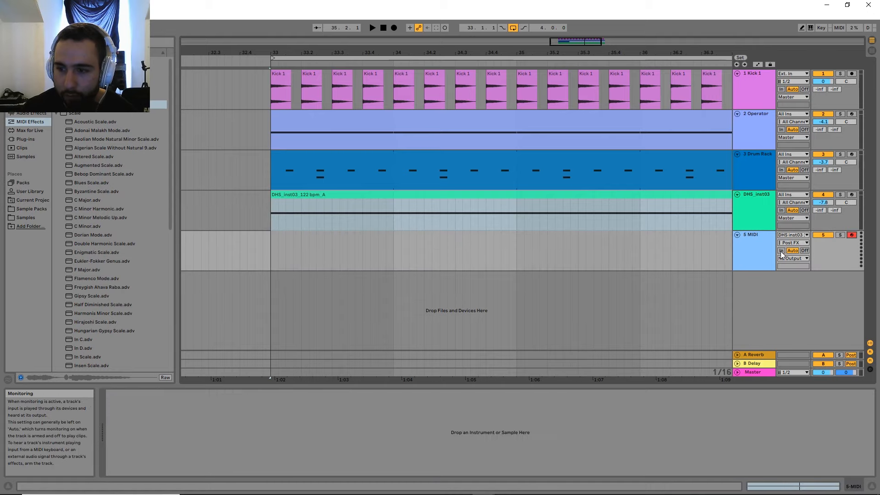
{"action": "left_click", "coordinate": [289, 194]}
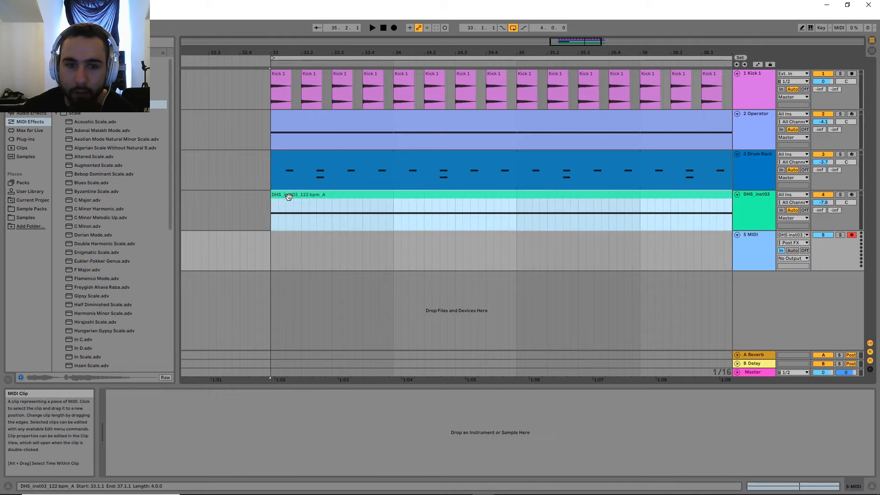
{"action": "left_click", "coordinate": [393, 28]}
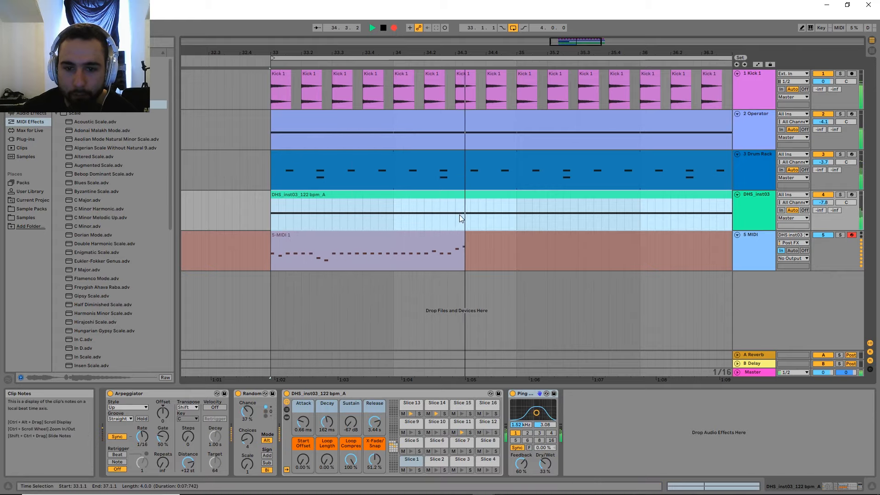
{"action": "scroll", "coordinate": [494, 223], "scroll_direction": "down", "scroll_amount": 3}
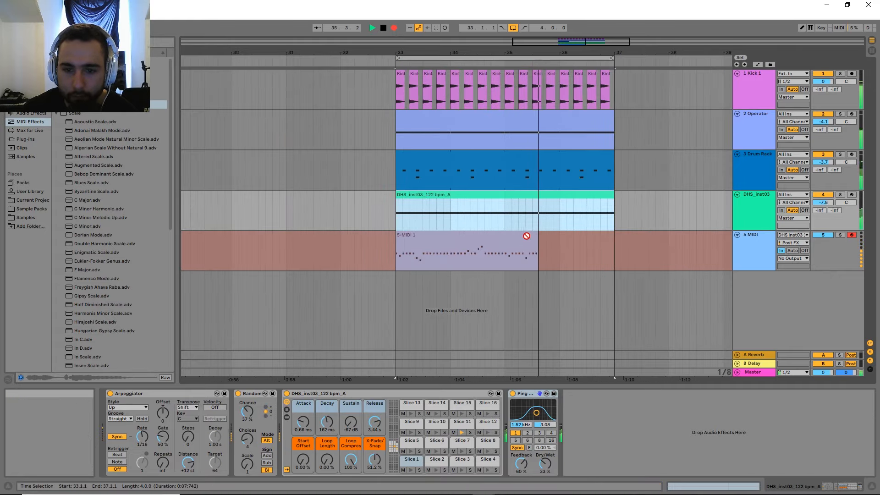
{"action": "left_click_drag", "start_coordinate": [522, 241], "coordinate": [447, 241]}
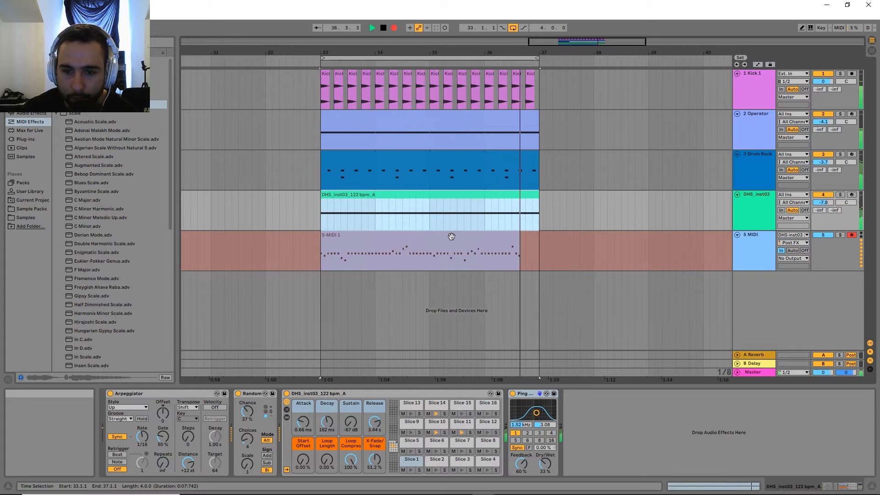
{"action": "key", "text": "space"}
Move the last two bars of the recorded 5-MIDI 1 clip to bar 33 of the DHS_inst03 track as two one-bar clips.
{"action": "left_click", "coordinate": [416, 247]}
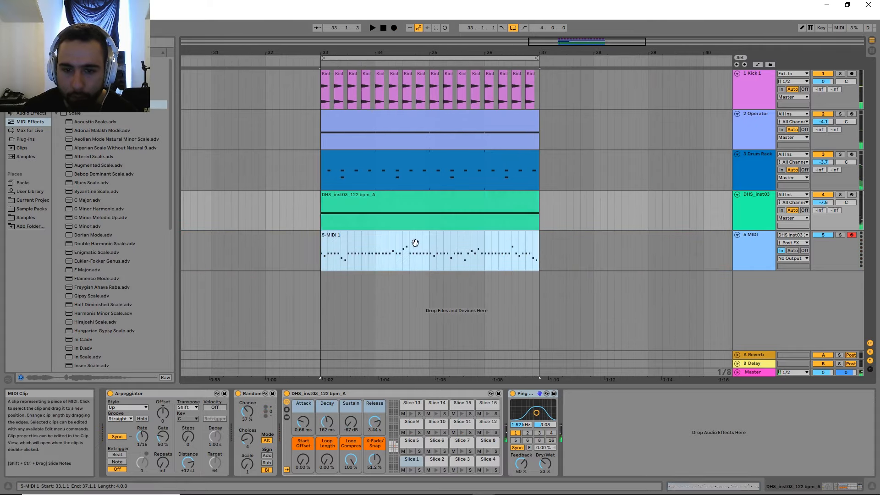
{"action": "left_click", "coordinate": [431, 269]}
{"action": "left_click_drag", "start_coordinate": [431, 268], "coordinate": [483, 271]}
{"action": "left_click_drag", "start_coordinate": [461, 240], "coordinate": [349, 218]}
{"action": "left_click", "coordinate": [520, 243]}
{"action": "key", "text": "ctrl+z"}
{"action": "left_click", "coordinate": [500, 240], "text": "shift"}
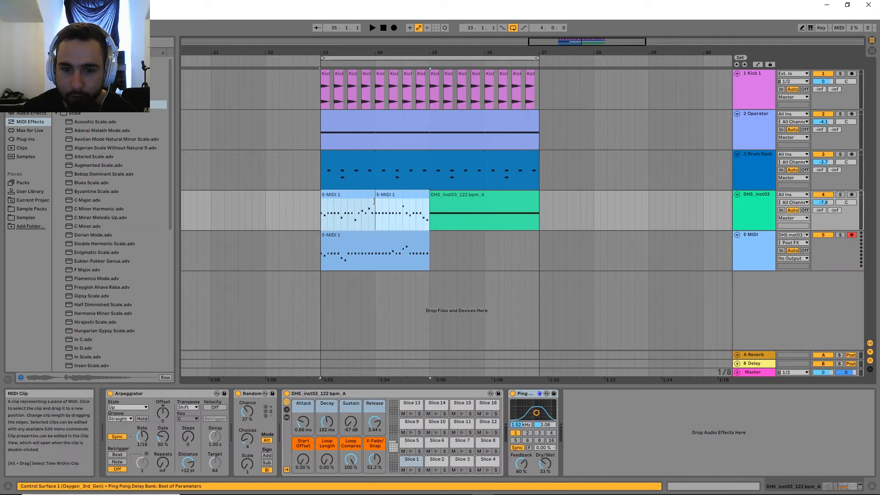
Deactivate the Random and Arpeggiator devices on DHS_inst03 and play the recorded clips.
{"action": "left_click", "coordinate": [238, 393]}
{"action": "left_click", "coordinate": [110, 393]}
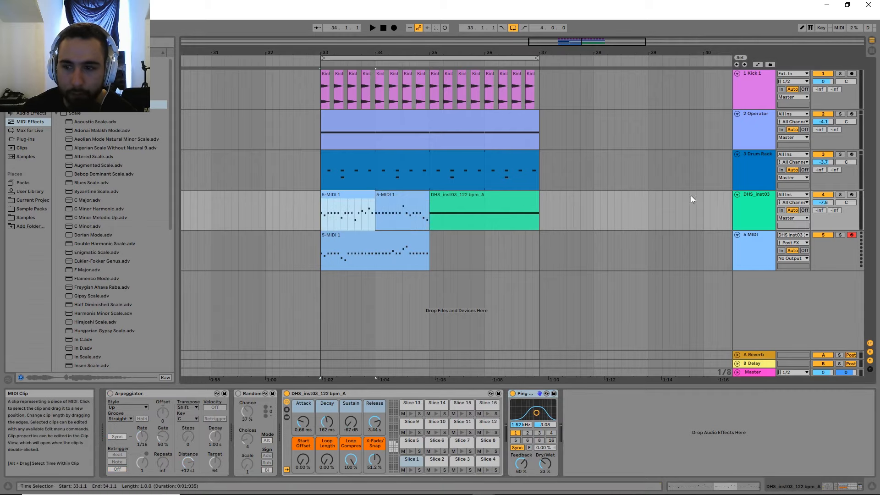
{"action": "key", "text": "space"}
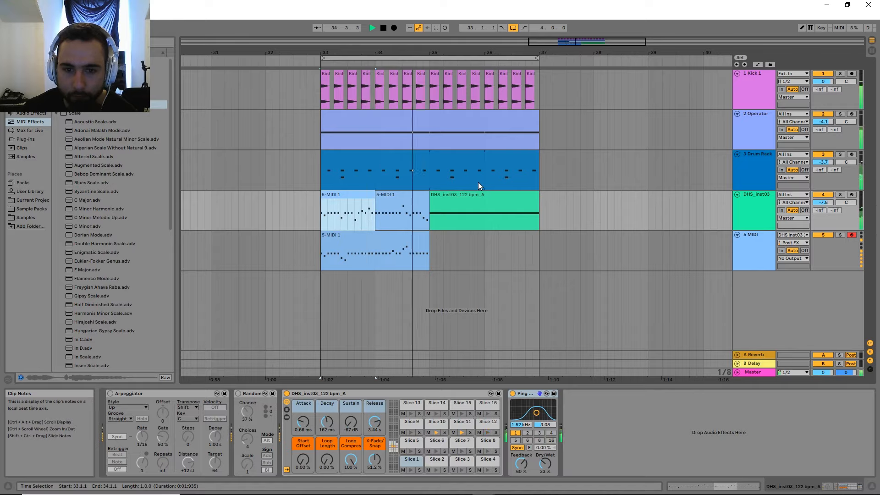
{"action": "key", "text": "space"}
Duplicate the two one-bar clips on DHS_inst03 across bars 35 and 36, and delete the 5 MIDI track.
{"action": "left_click", "coordinate": [394, 195], "text": "shift"}
{"action": "key", "text": "ctrl+d"}
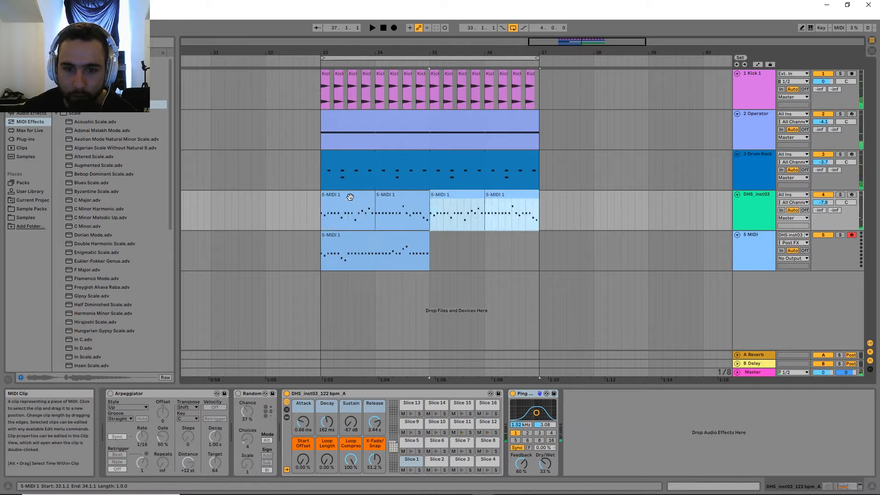
{"action": "left_click", "coordinate": [349, 195]}
{"action": "key", "text": "space"}
{"action": "right_click", "coordinate": [759, 246]}
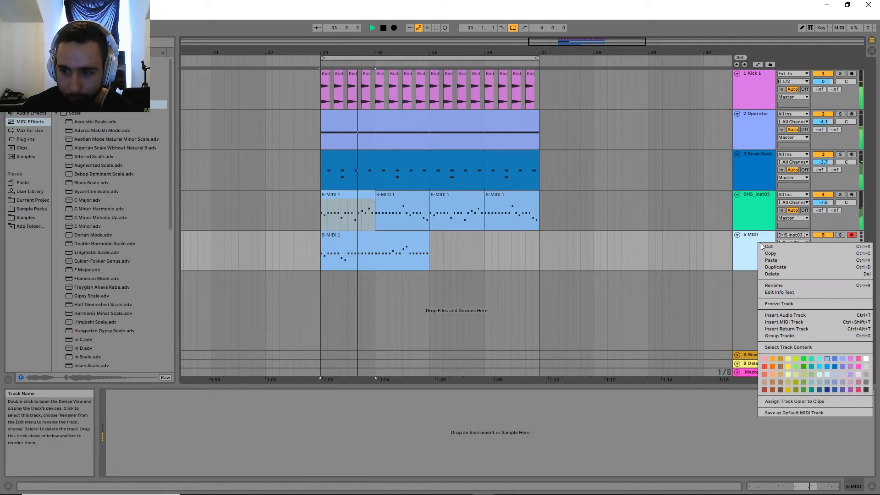
{"action": "key", "text": "Delete"}
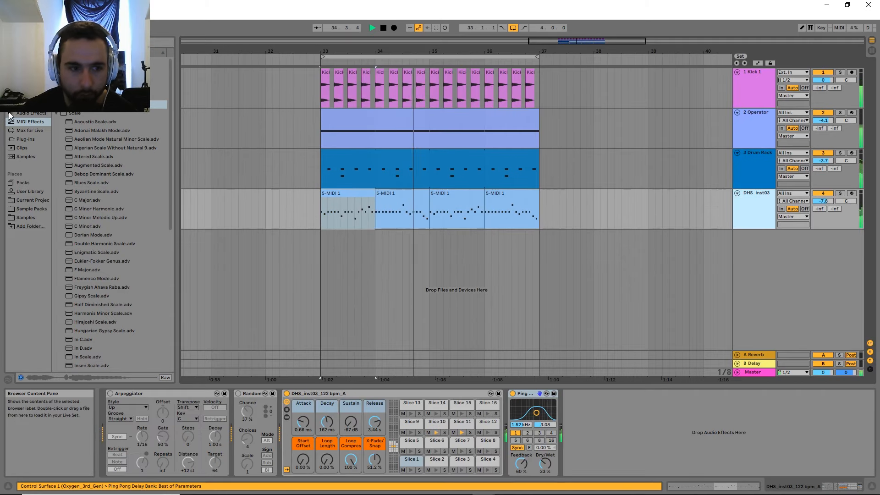
Add a Reverb to DHS_inst03 with size about 8.93 and decay time 426 ms, placed before the Ping Pong Delay.
{"action": "left_click", "coordinate": [32, 114]}
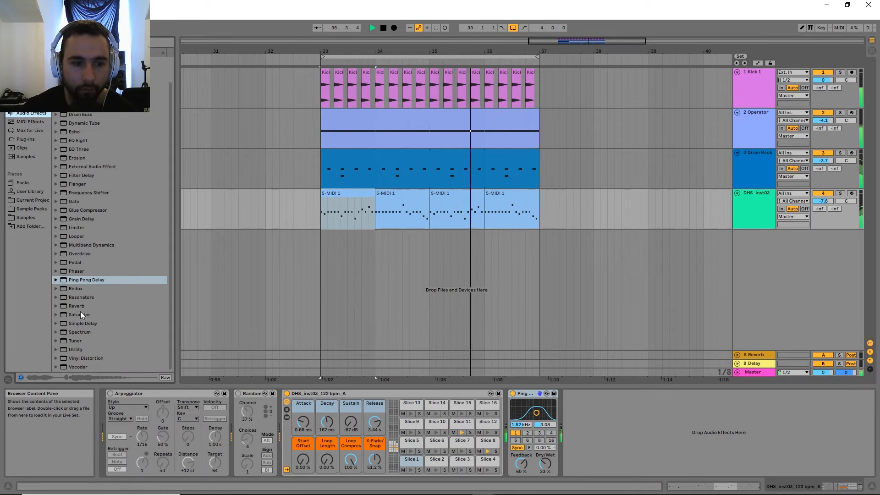
{"action": "left_click_drag", "start_coordinate": [82, 306], "coordinate": [584, 438]}
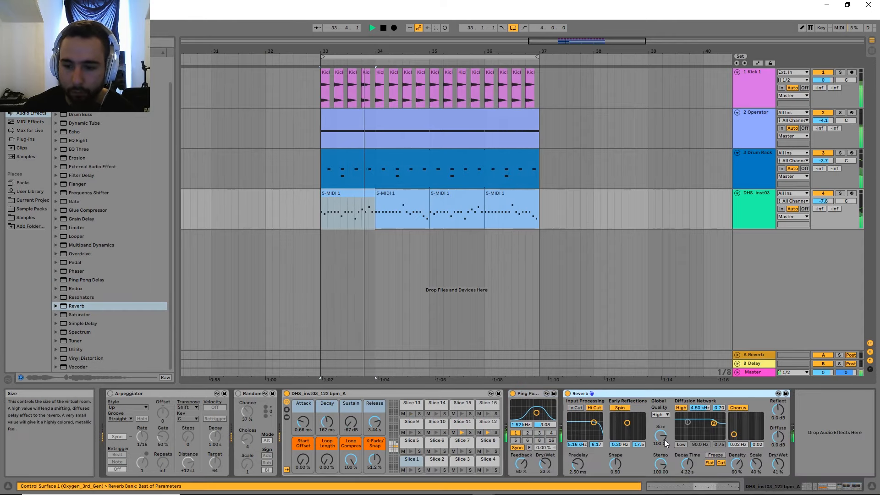
{"action": "left_click_drag", "start_coordinate": [660, 435], "coordinate": [687, 485]}
{"action": "left_click_drag", "start_coordinate": [660, 436], "coordinate": [660, 420]}
{"action": "left_click_drag", "start_coordinate": [609, 394], "coordinate": [509, 395]}
Enable the Reverb's diffusion low shelf at about 88.4 Hz and 0.23, and its Lo Cut with the input filter at 6.75 kHz and 7.05.
{"action": "left_click", "coordinate": [625, 444]}
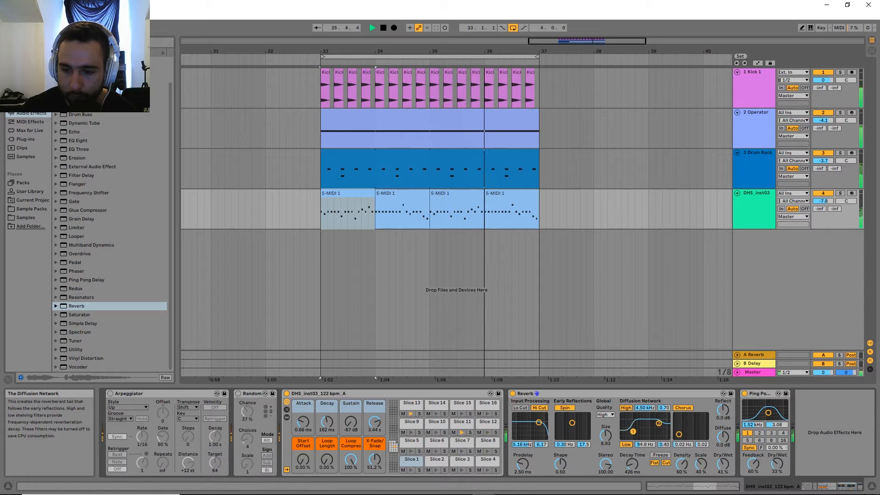
{"action": "left_click_drag", "start_coordinate": [632, 423], "coordinate": [632, 435]}
{"action": "key", "text": "space"}
{"action": "left_click", "coordinate": [513, 409]}
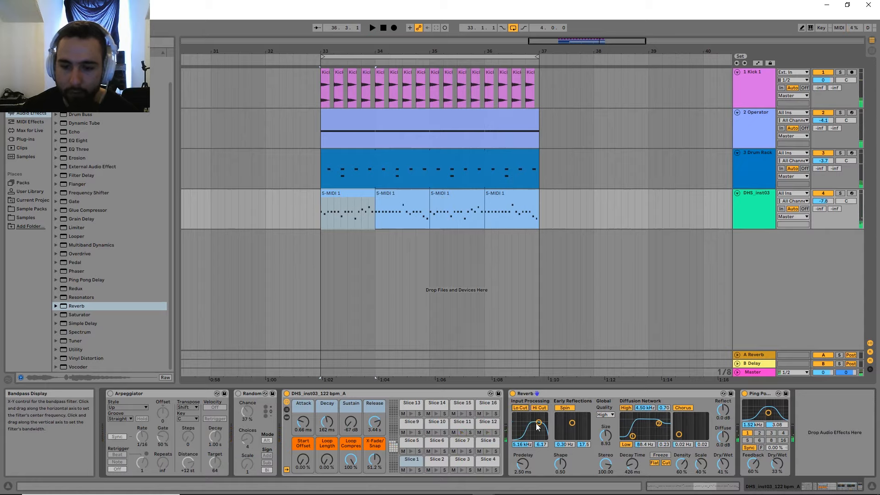
{"action": "left_click_drag", "start_coordinate": [538, 426], "coordinate": [540, 421]}
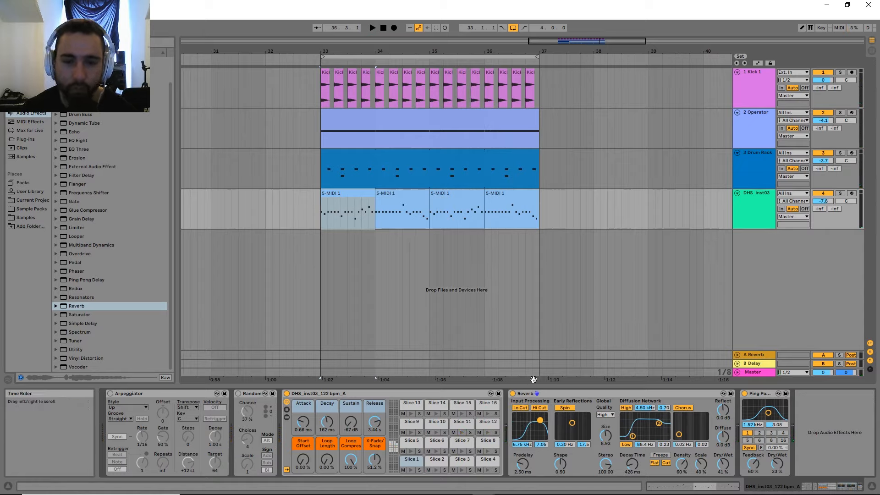
{"action": "key", "text": "space"}
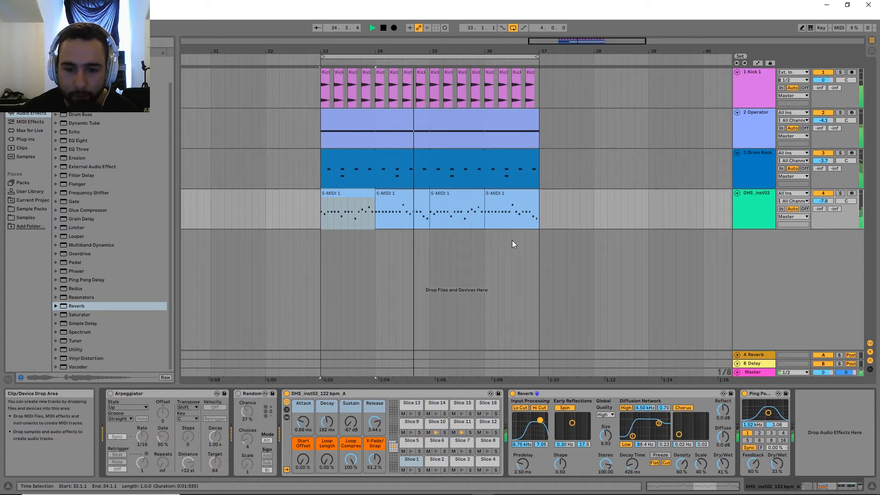
{"action": "key", "text": "space"}
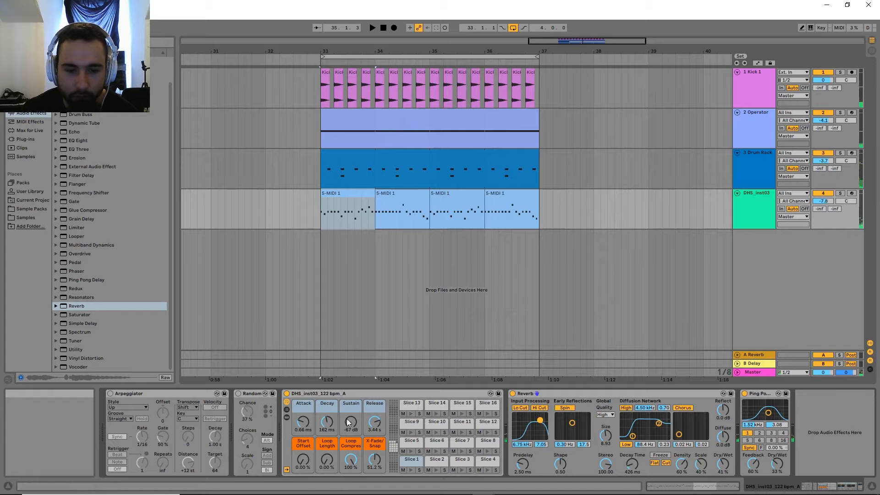
Set the sliced rack's Decay to 109 ms and Sustain to -inf dB while the loop plays.
{"action": "key", "text": "space"}
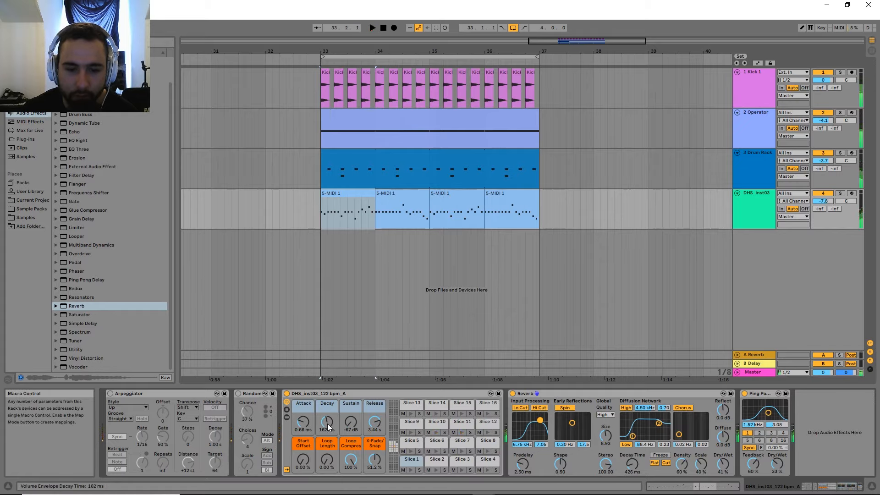
{"action": "left_click_drag", "start_coordinate": [327, 422], "coordinate": [326, 424]}
{"action": "left_click_drag", "start_coordinate": [350, 421], "coordinate": [351, 428]}
{"action": "key", "text": "space"}
Select the first one-bar clip on the DHS_inst03 track.
{"action": "left_click_drag", "start_coordinate": [375, 51], "coordinate": [353, 54]}
{"action": "left_click", "coordinate": [347, 193]}
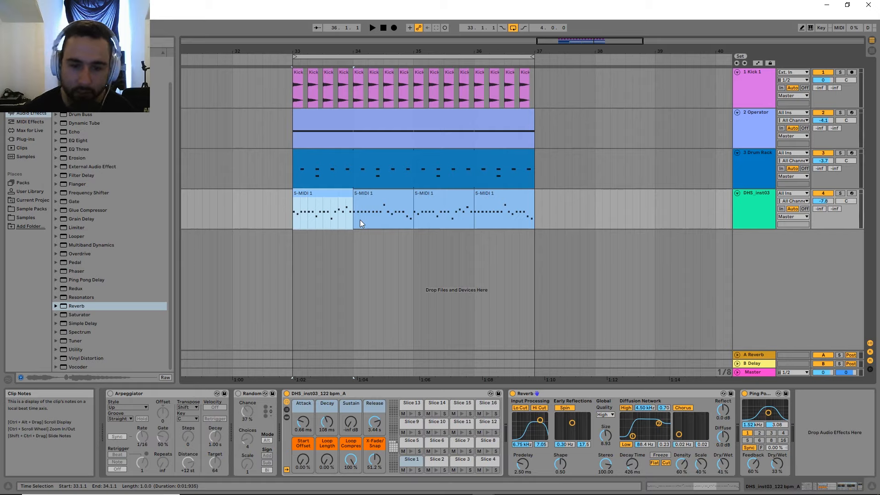